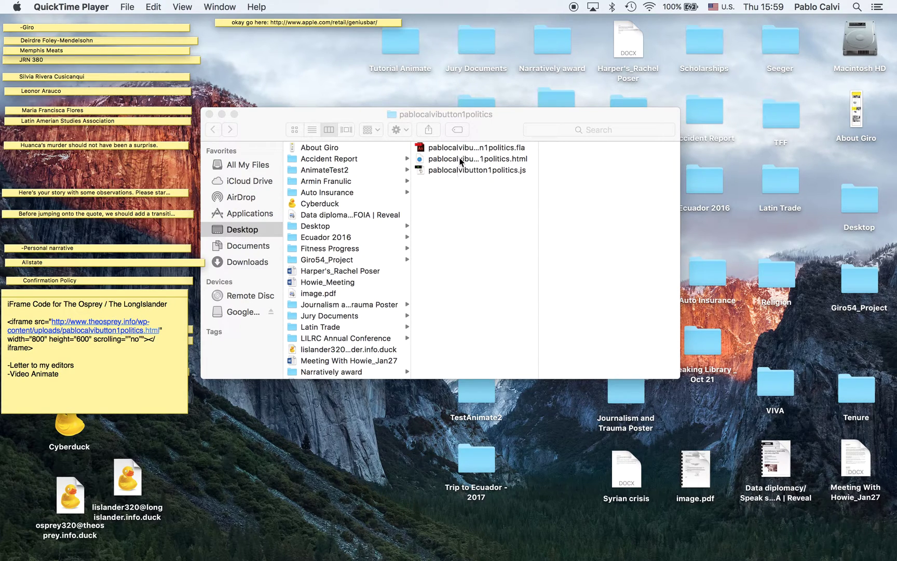
Preview the HTML and JavaScript files in the project folder, cancelling an accidental rename
left_click(456, 158)
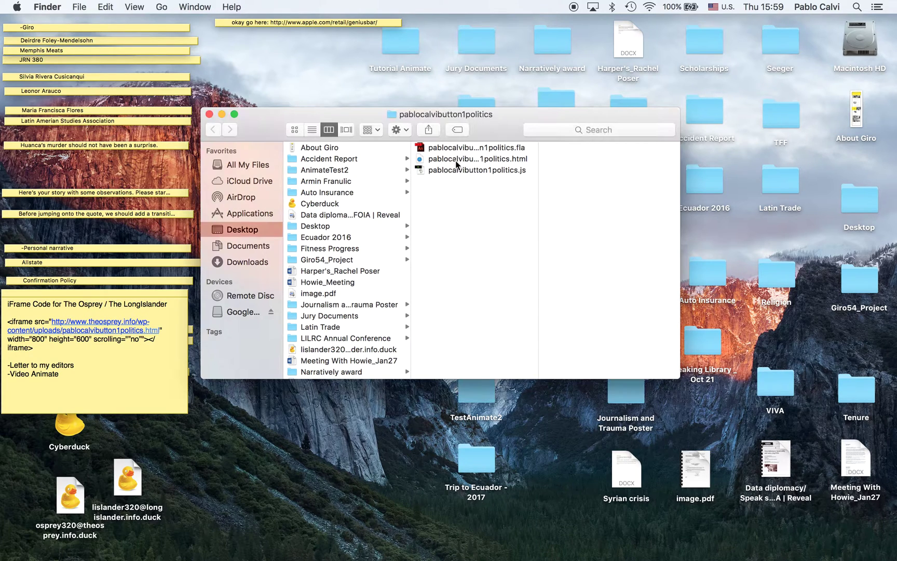
left_click(456, 173)
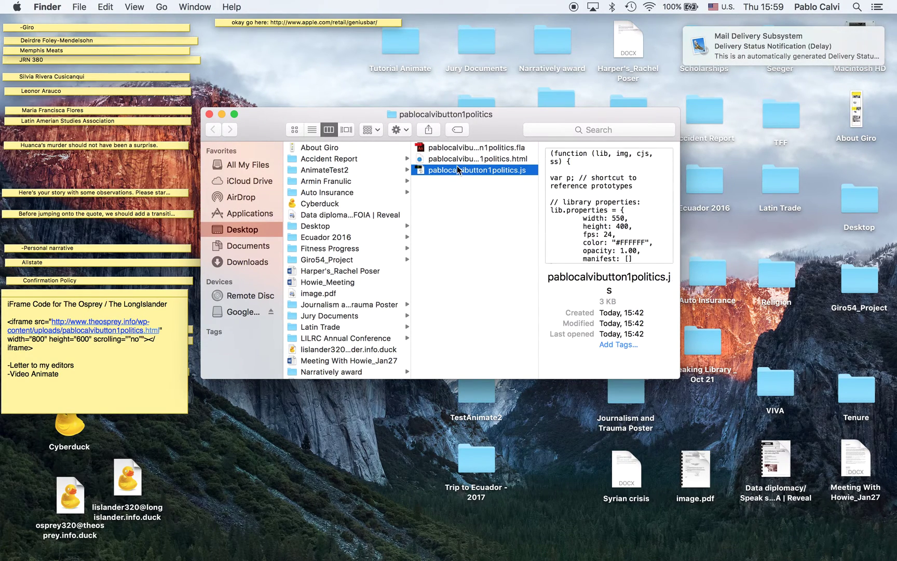
left_click(462, 159)
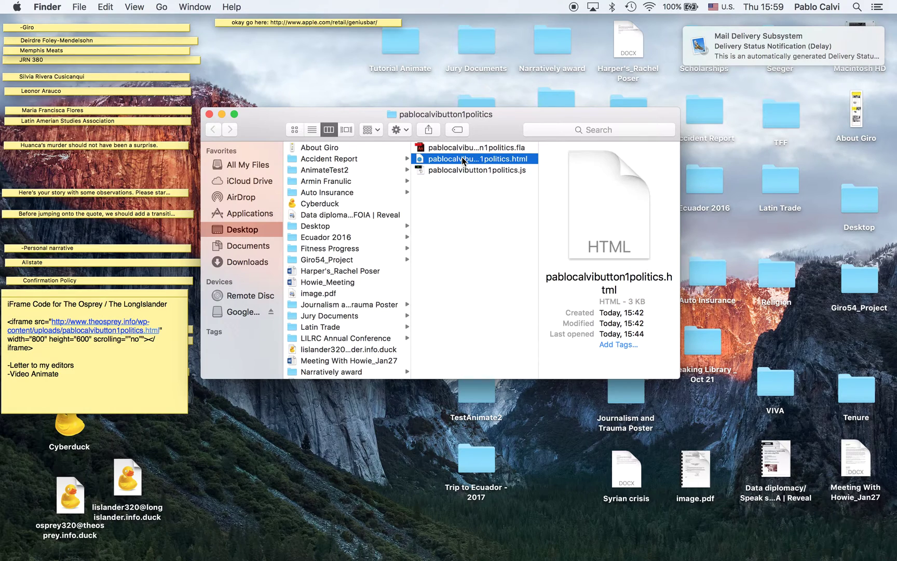
left_click(462, 159)
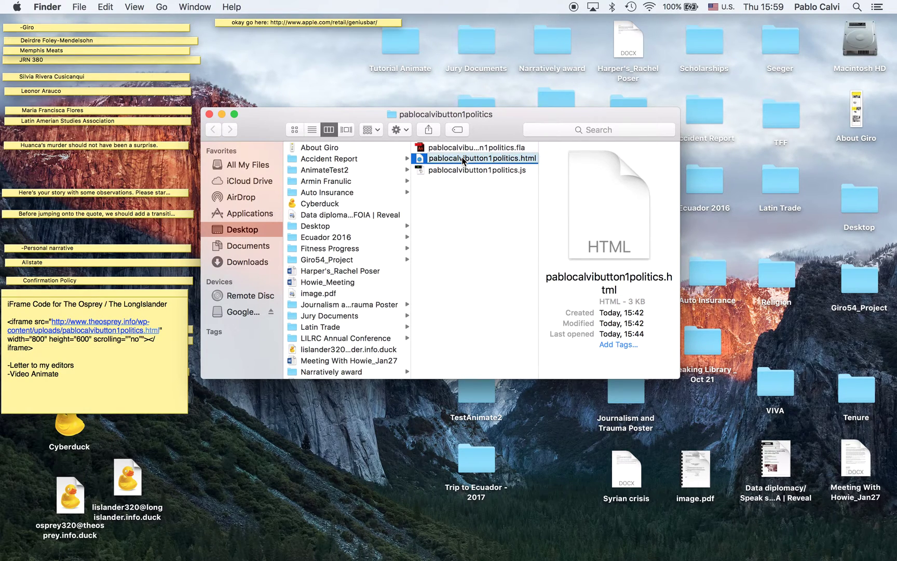
key("Escape")
Launch Cyberduck, decline the FileZilla import and connect via the Osprey FTP bookmark
left_click(78, 430)
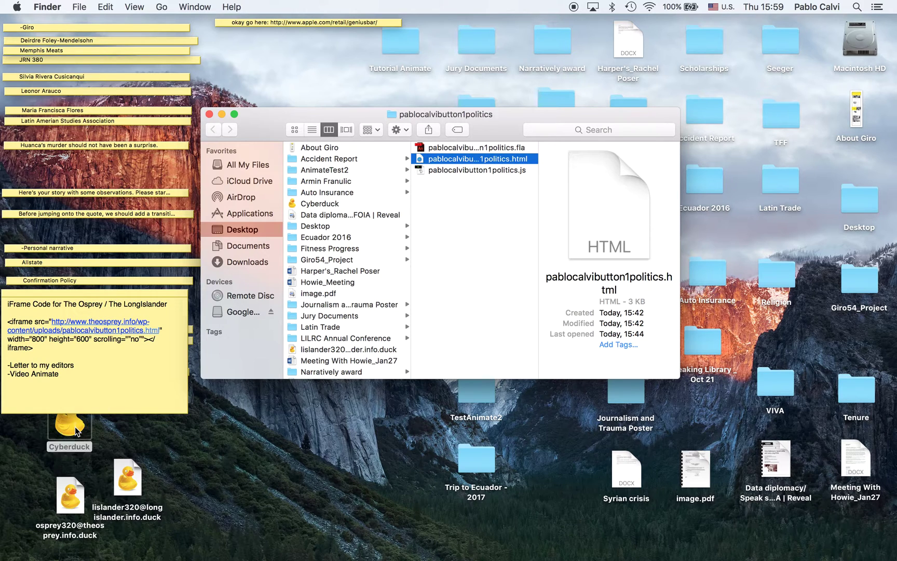
key("super+o")
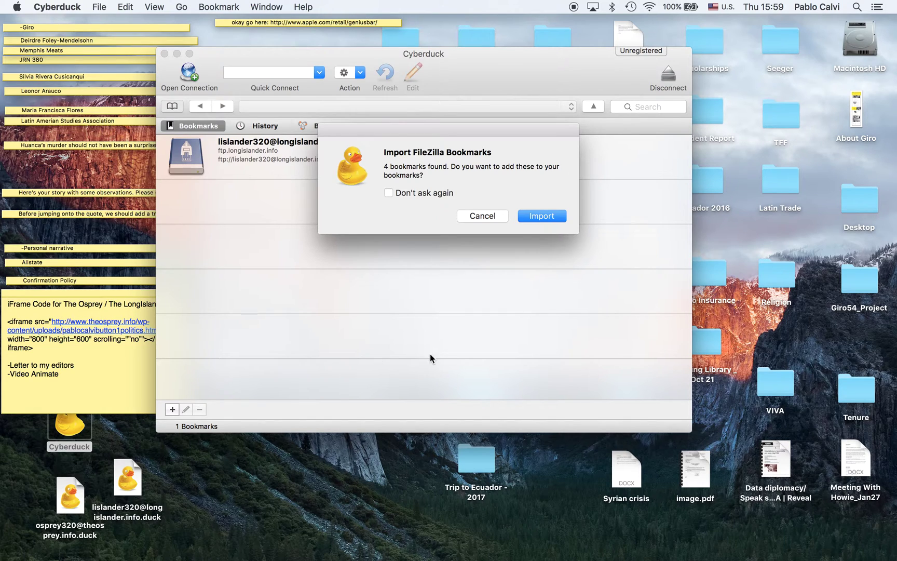
left_click(478, 216)
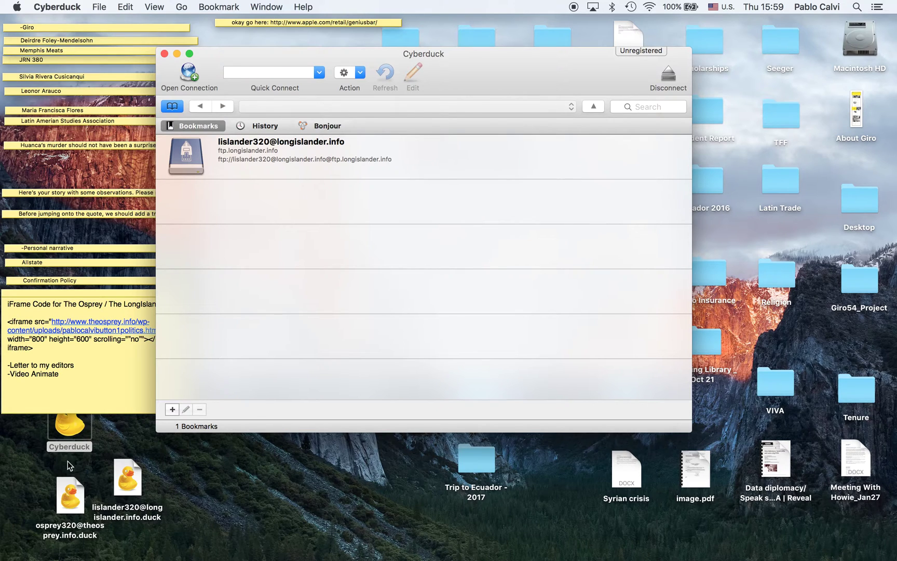
double_click(68, 496)
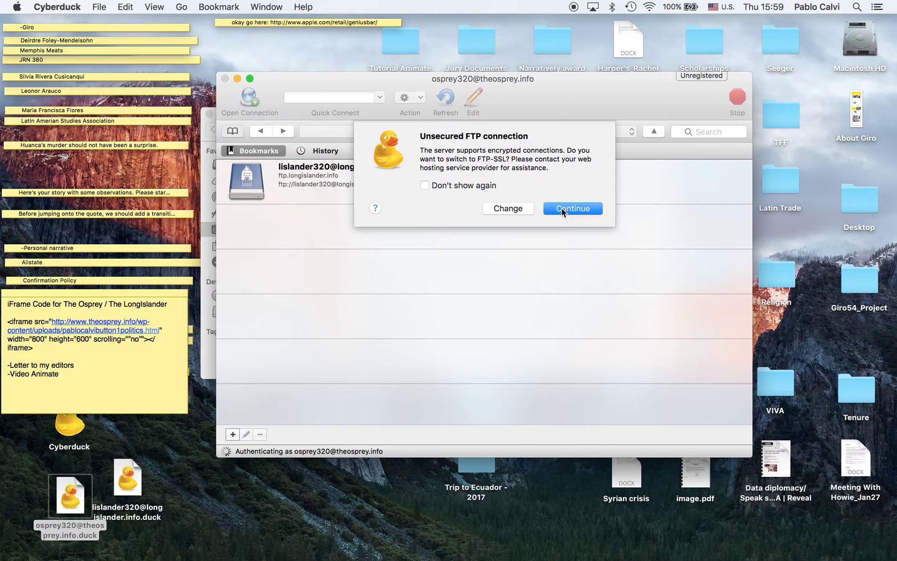
left_click(573, 208)
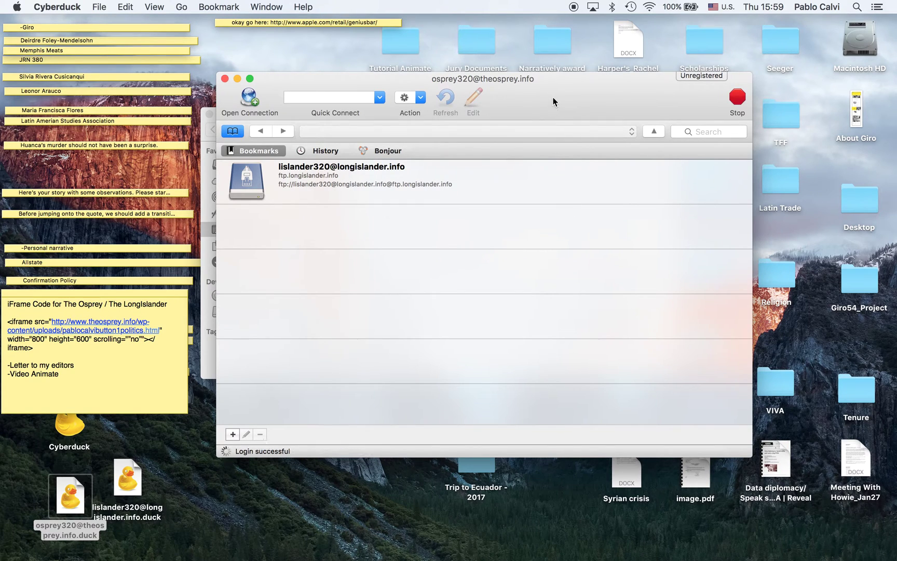
left_click_drag(551, 97, 543, 254)
left_click_drag(511, 121, 625, 53)
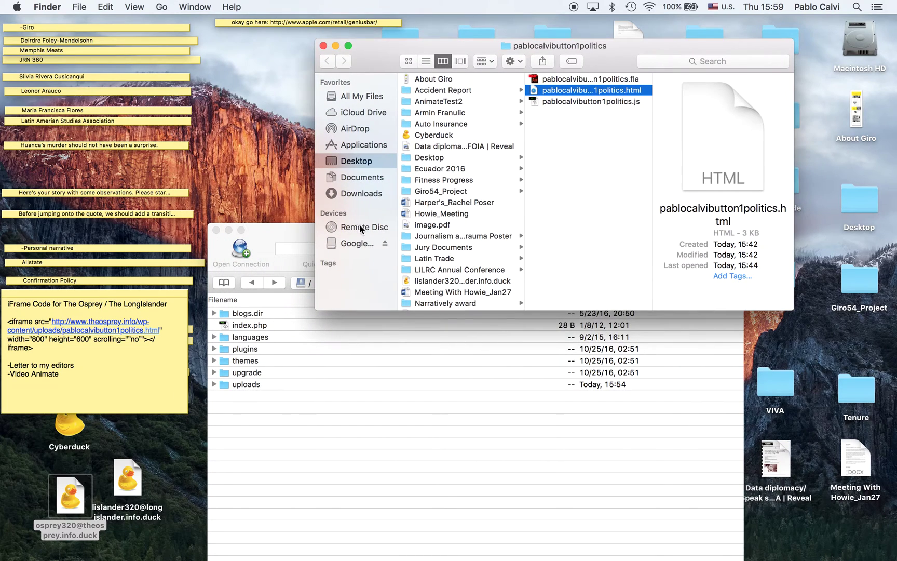
Select pablocalvibutton1politics.html and pablocalvibutton1politics.js together in Finder
left_click(267, 242)
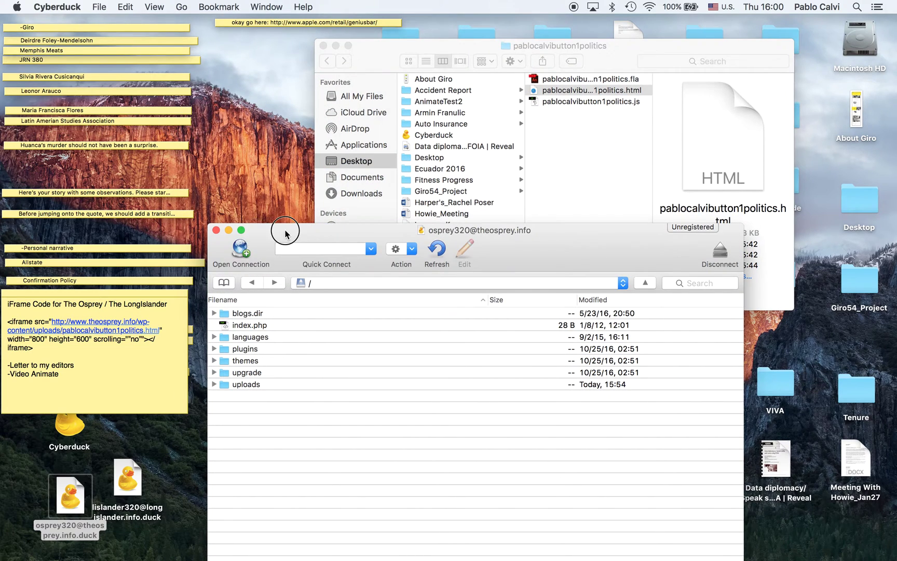
left_click_drag(283, 235, 263, 232)
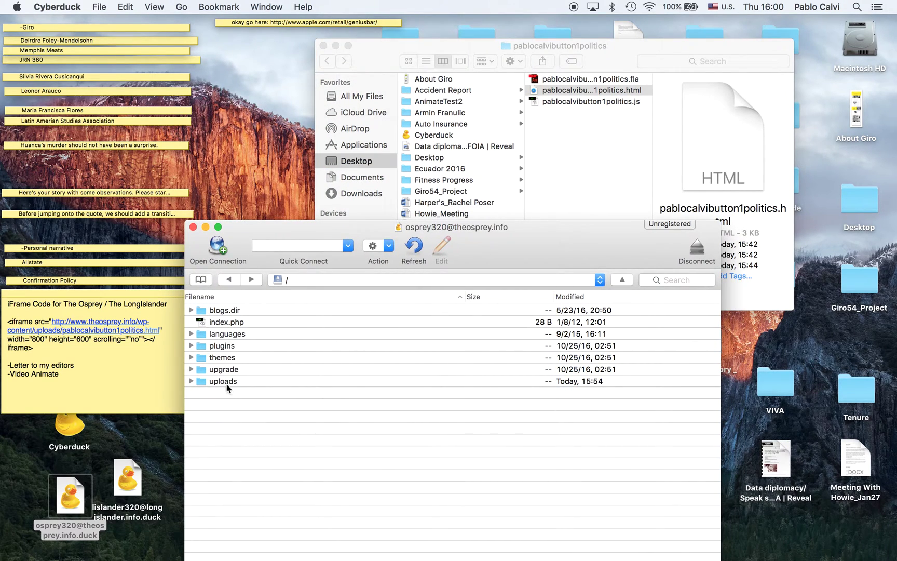
left_click(570, 89)
key("Return")
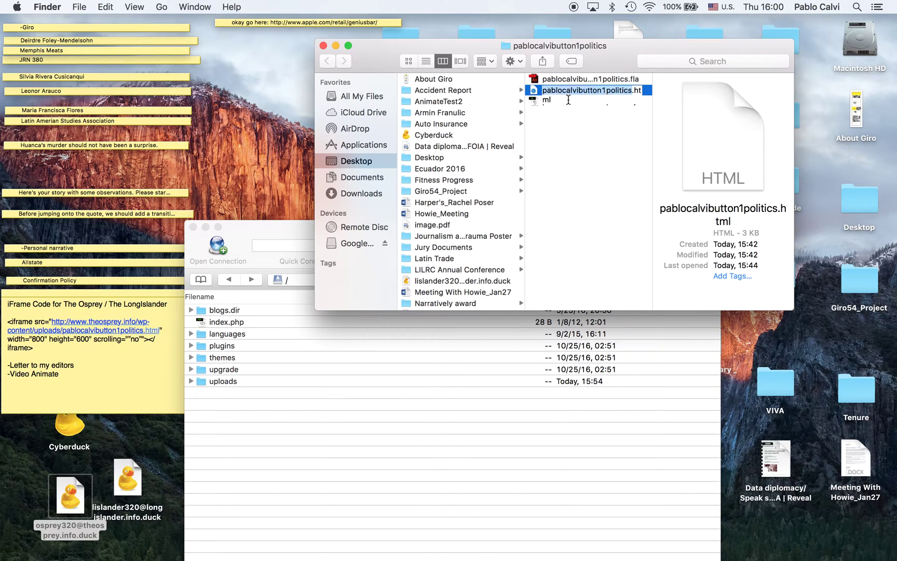
left_click(560, 130)
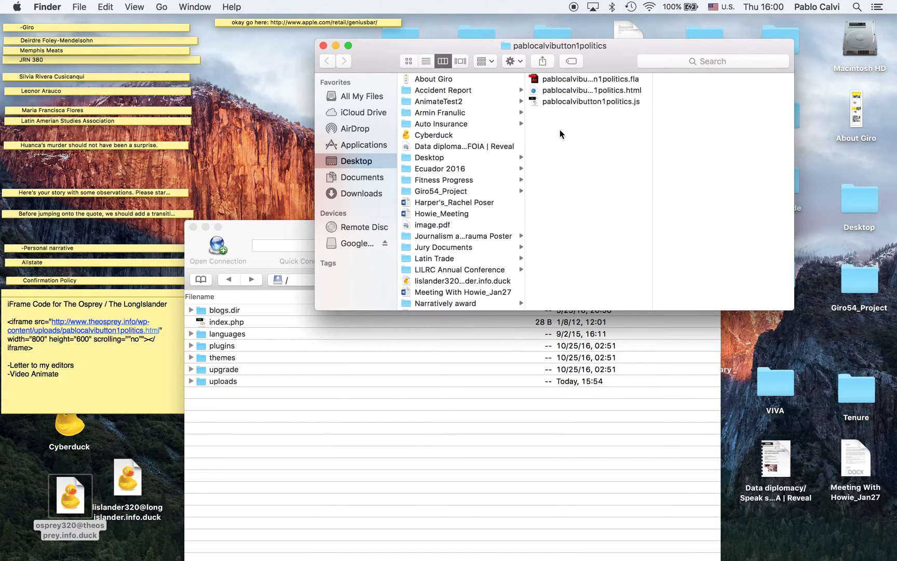
left_click(560, 91)
left_click(555, 104, "shift")
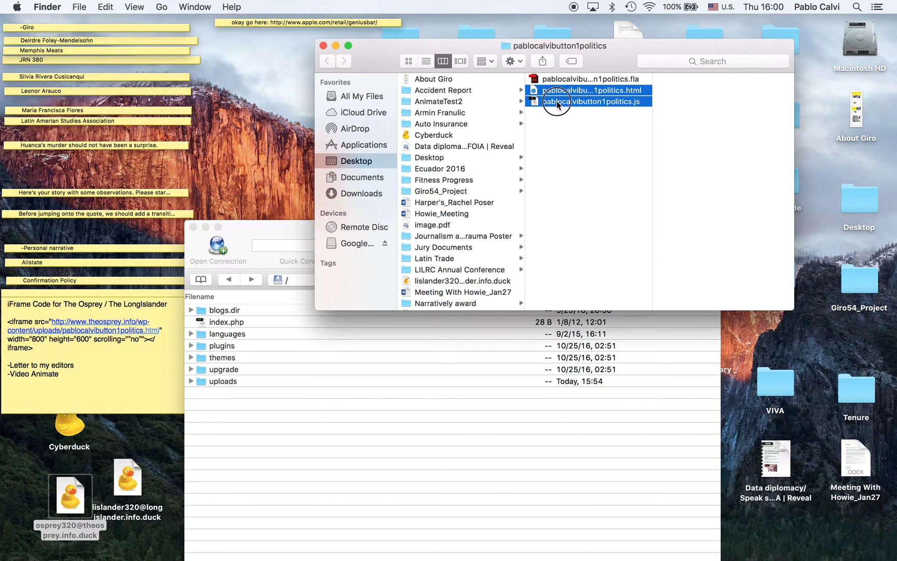
Upload both files into the server's uploads folder, overwriting the existing copies
left_click_drag(558, 103, 226, 386)
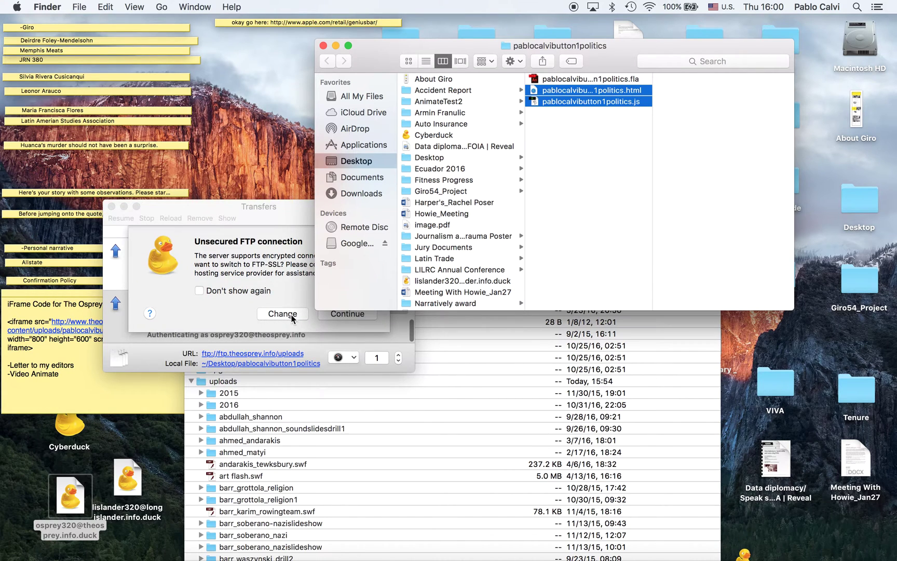
left_click(351, 316)
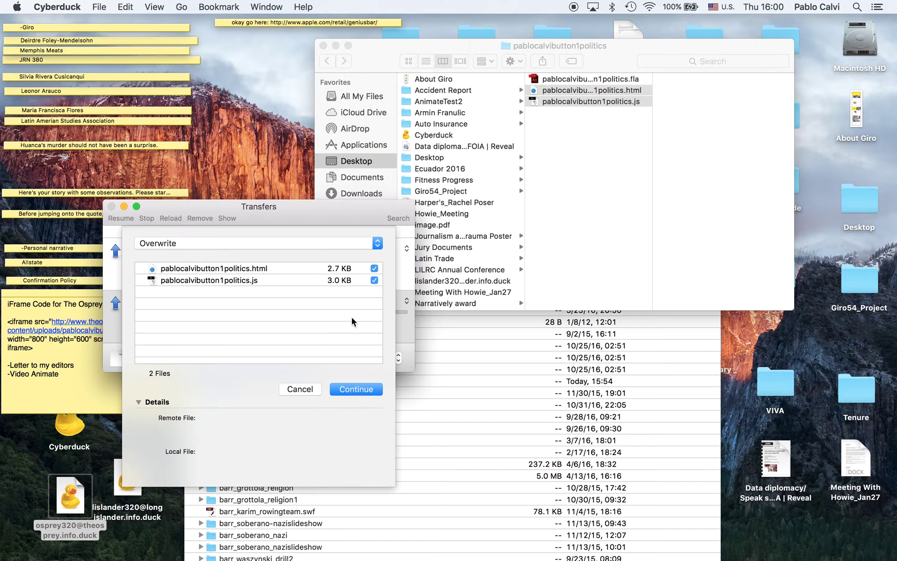
left_click(345, 390)
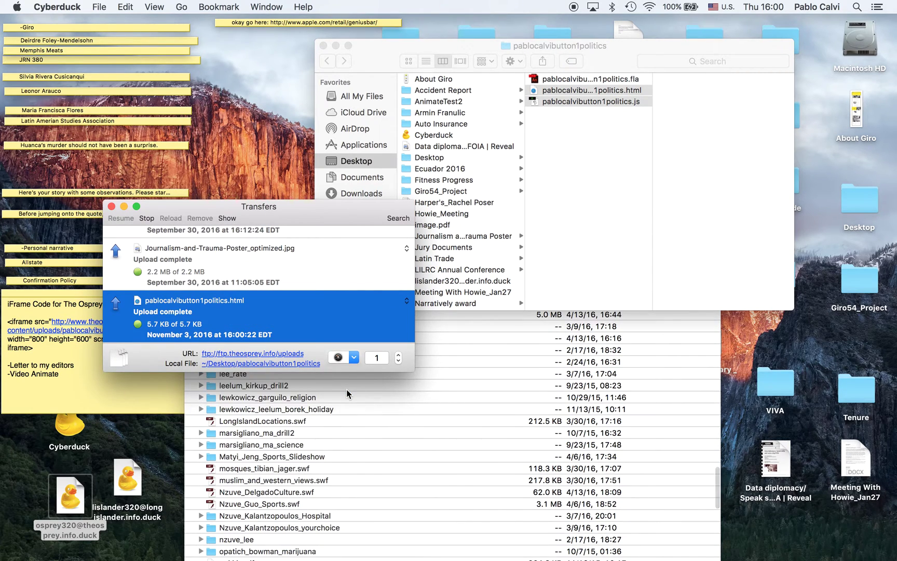
left_click(112, 206)
left_click_drag(256, 227, 241, 202)
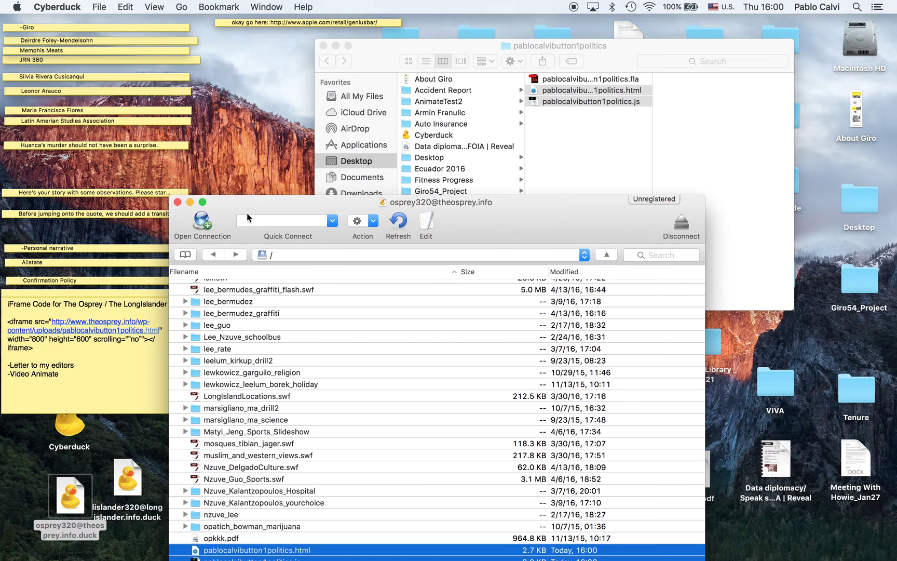
left_click(114, 543)
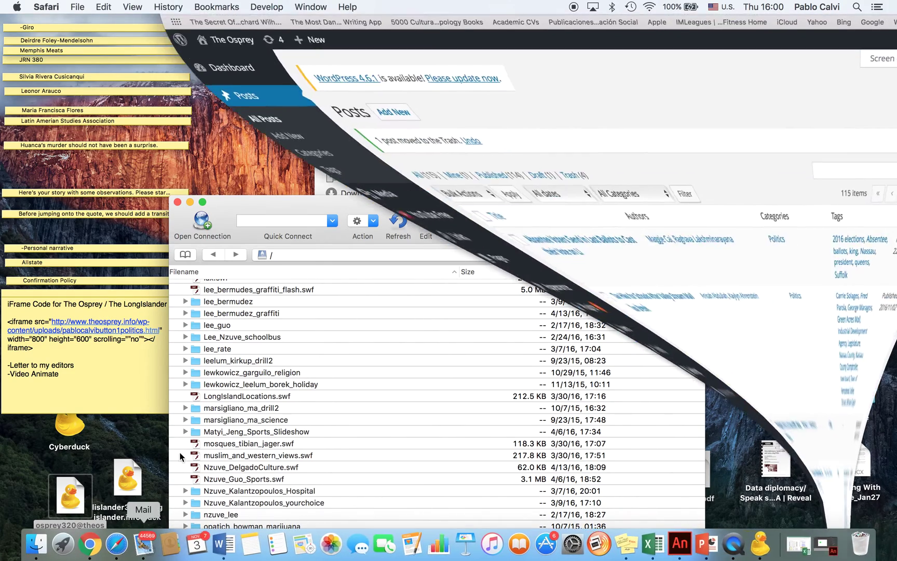
left_click_drag(350, 52, 210, 40)
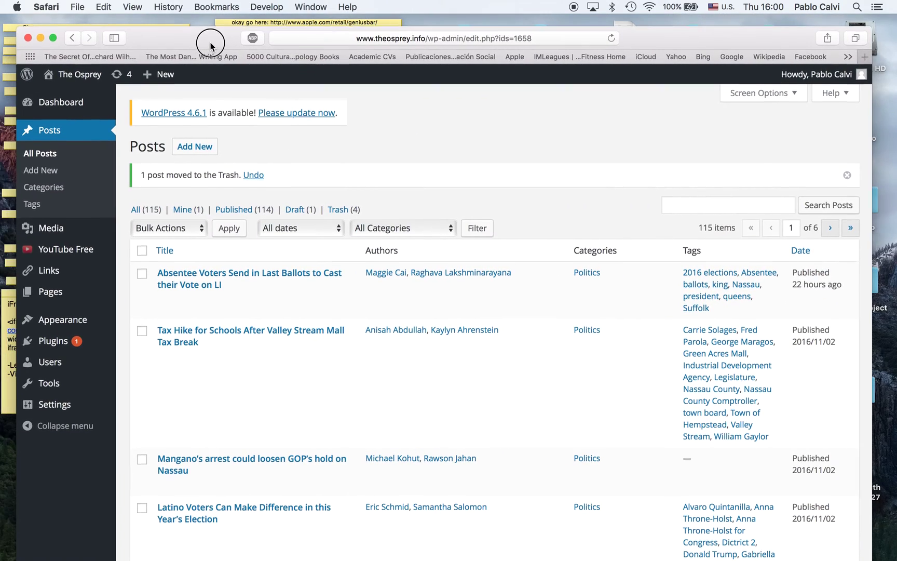
left_click(867, 55)
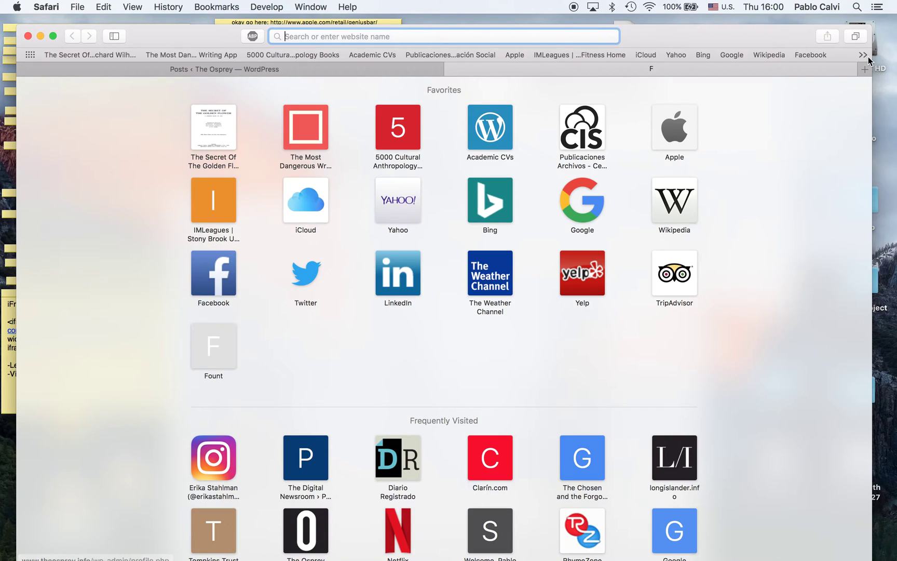
type("www.")
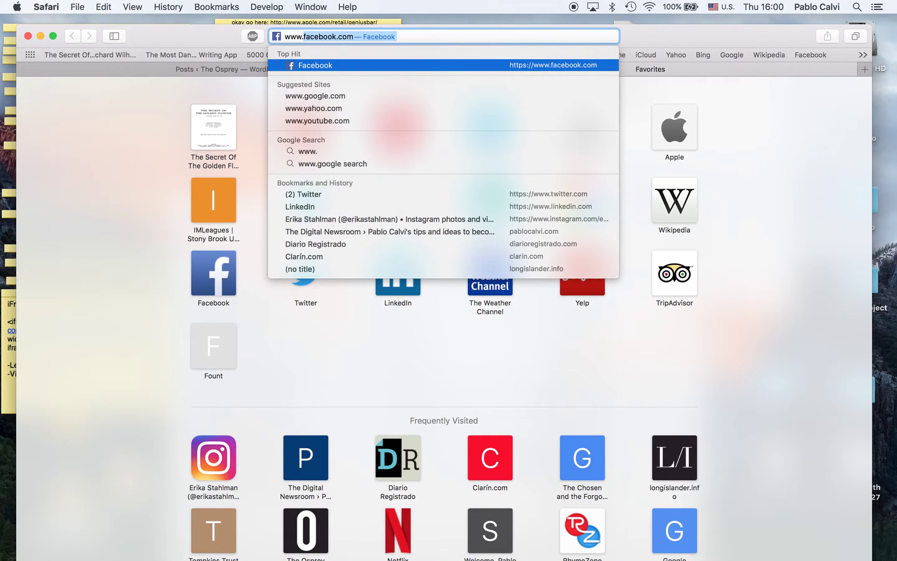
type("theospre")
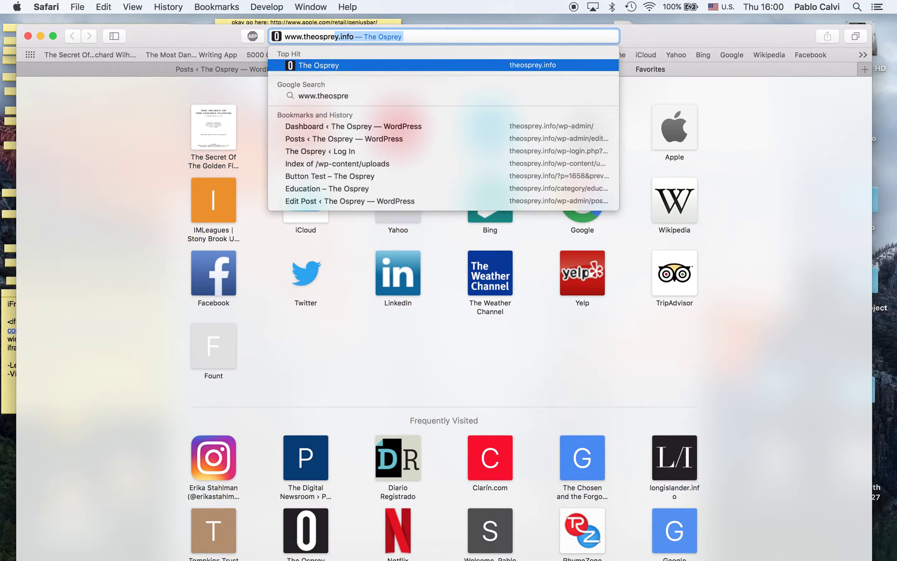
type("y.info/w")
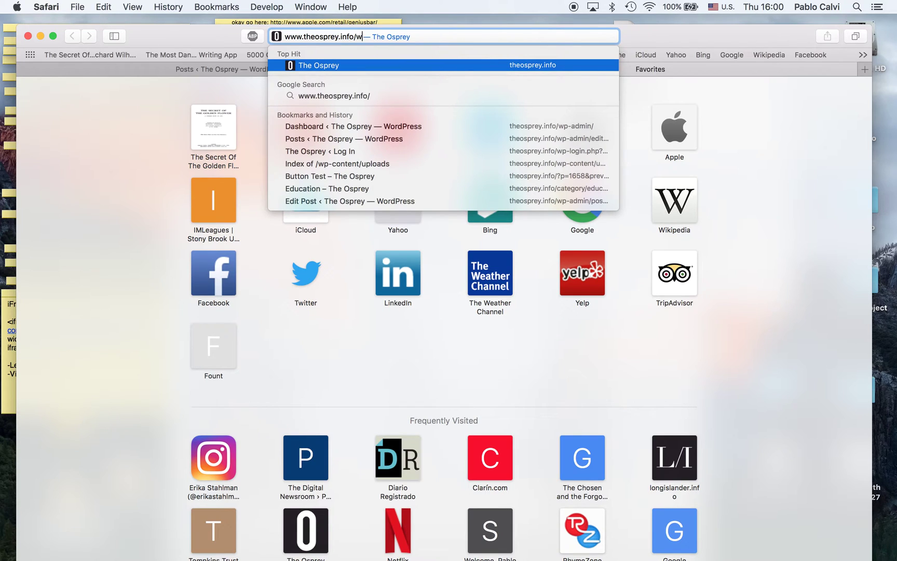
type("p-con")
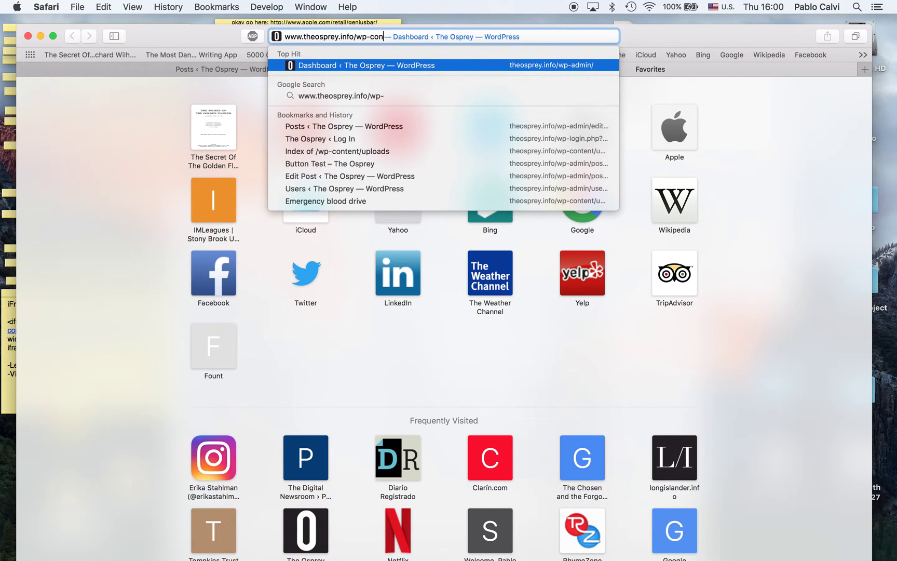
type("tent/")
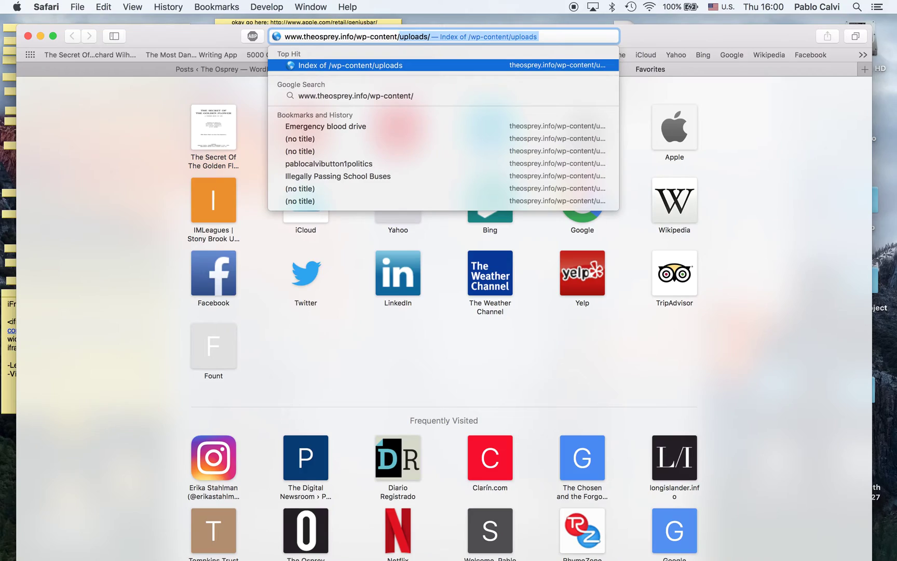
key("Return")
scroll(460, 178, "down", 15)
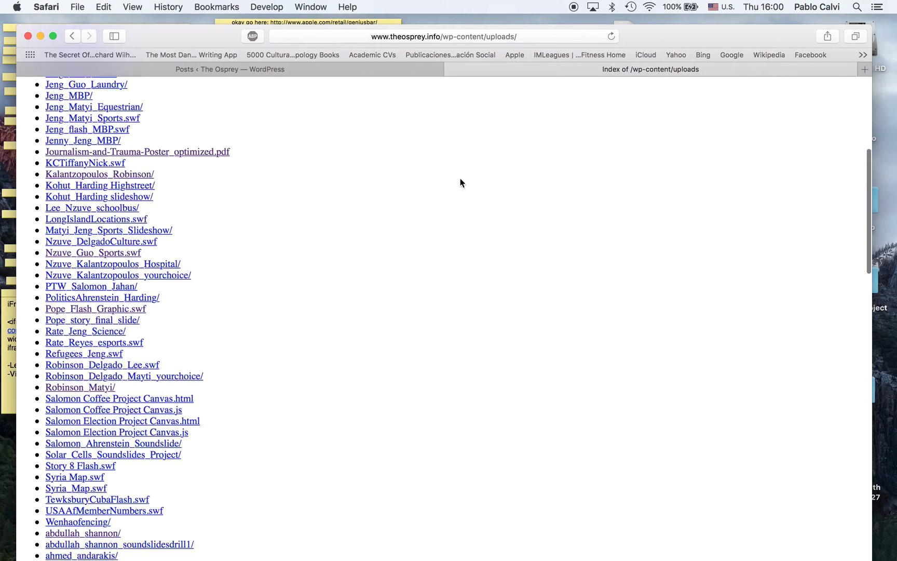
scroll(460, 178, "down", 20)
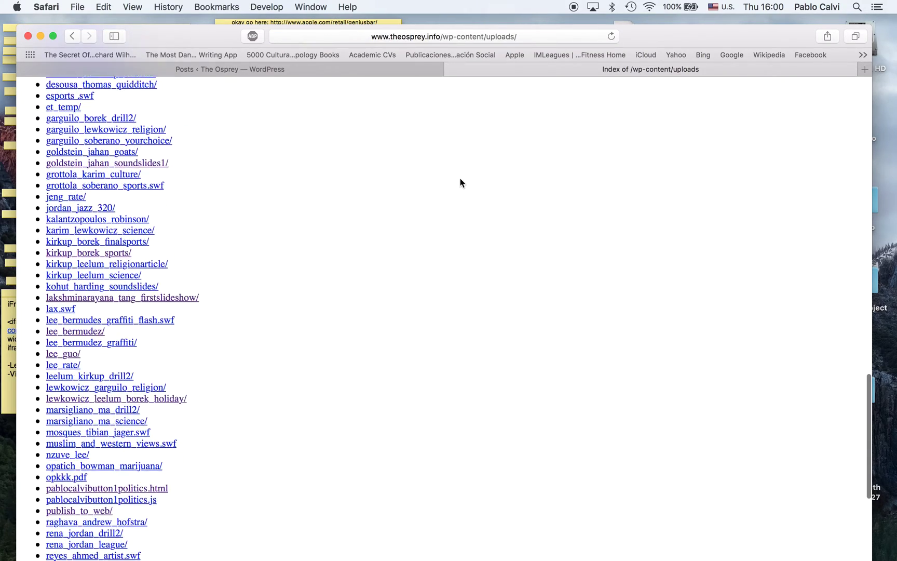
scroll(460, 183, "down", 1)
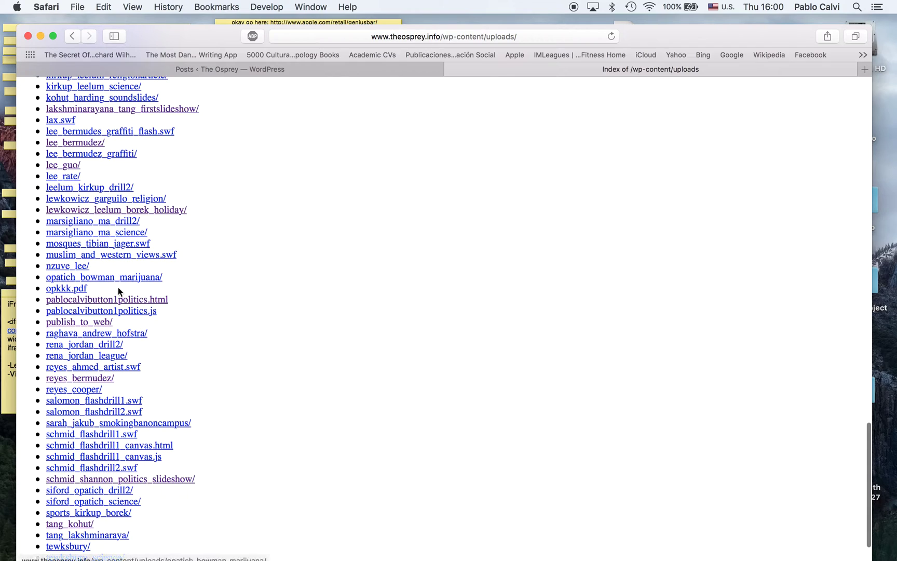
Open the uploaded pablocalvibutton1politics.html page, test its circle, and close the pablocalvi.com tab
left_click(93, 301)
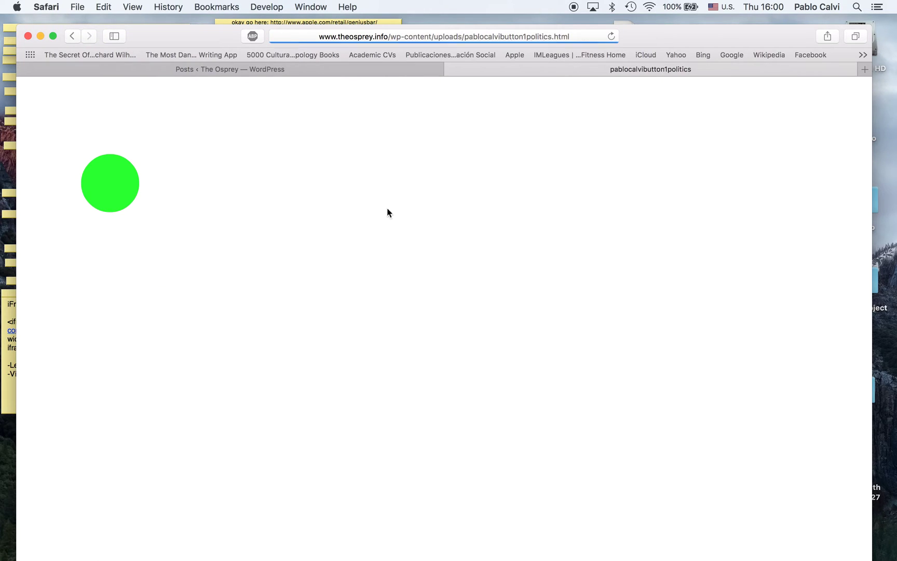
left_click(112, 198)
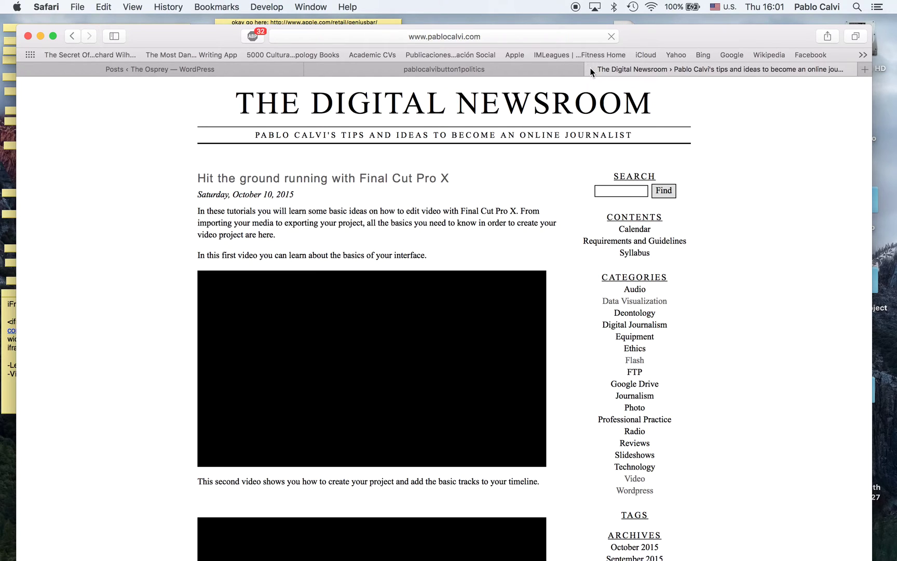
key("super+w")
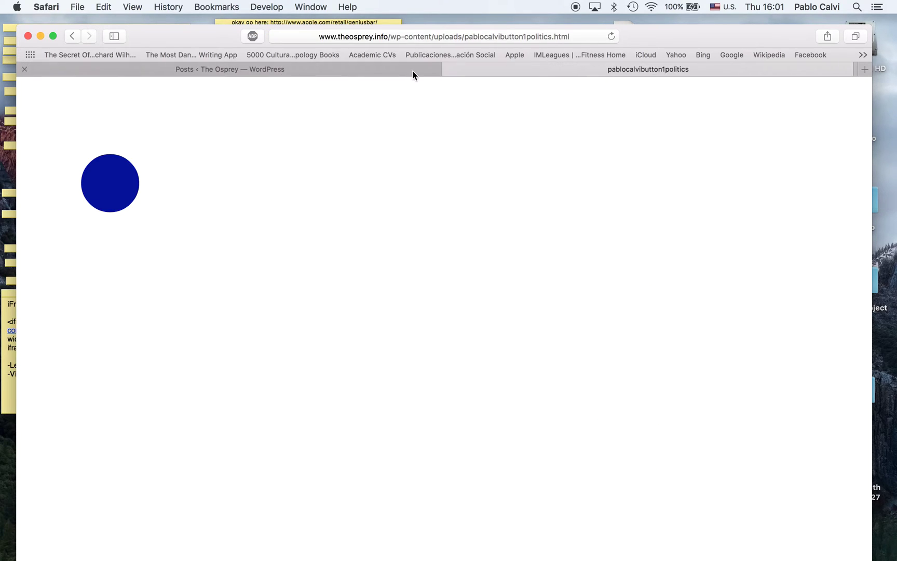
left_click(451, 68)
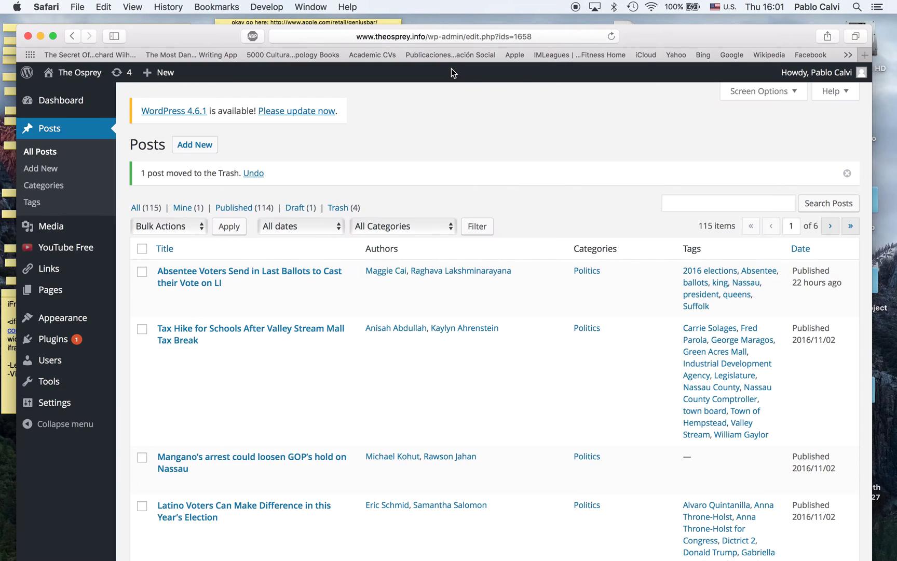
left_click_drag(637, 39, 643, 35)
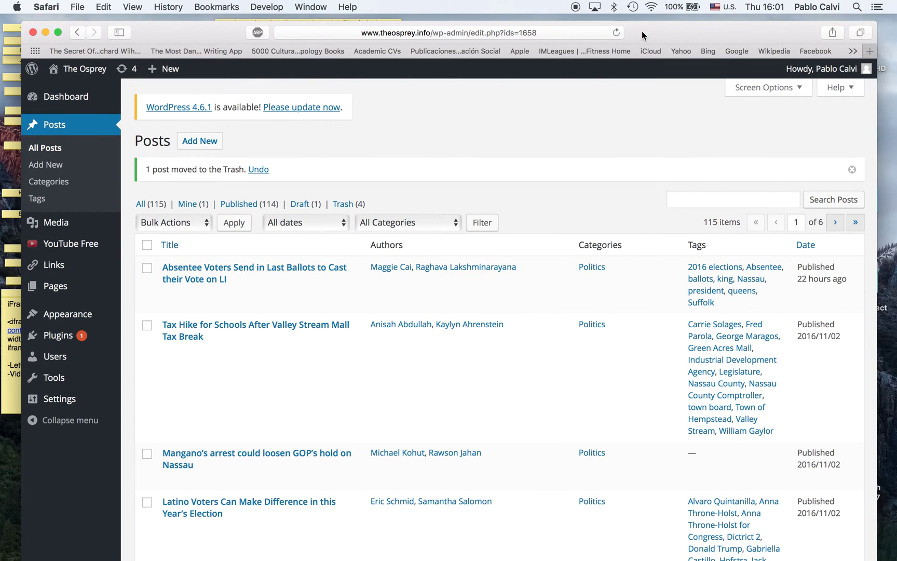
Start a new post titled 'Button Test HTML5' with the editor in Text mode
left_click(56, 166)
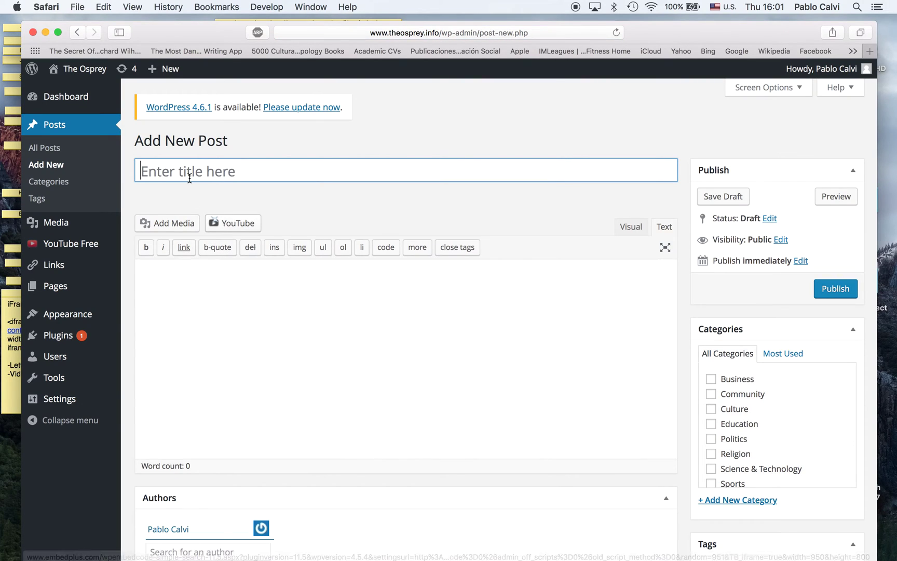
type("Button ")
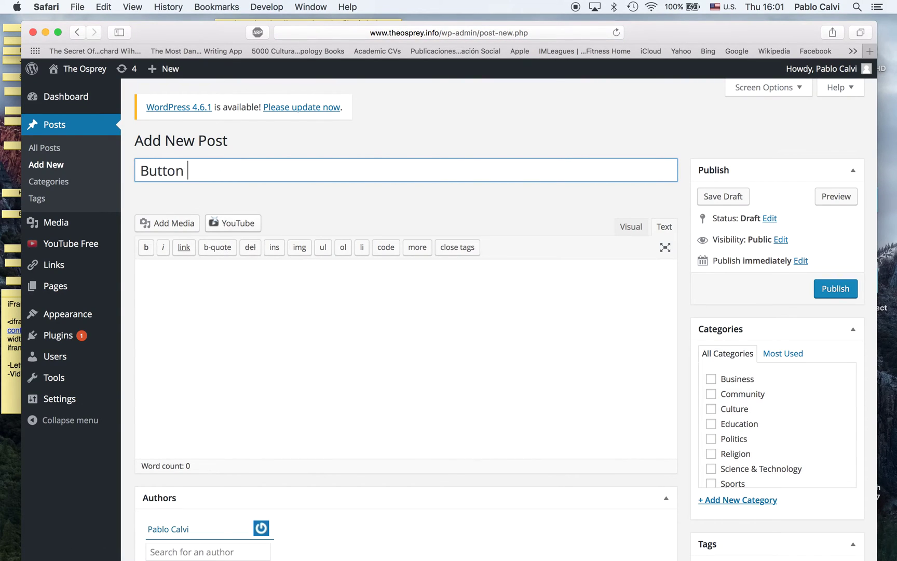
type("Test HTML5")
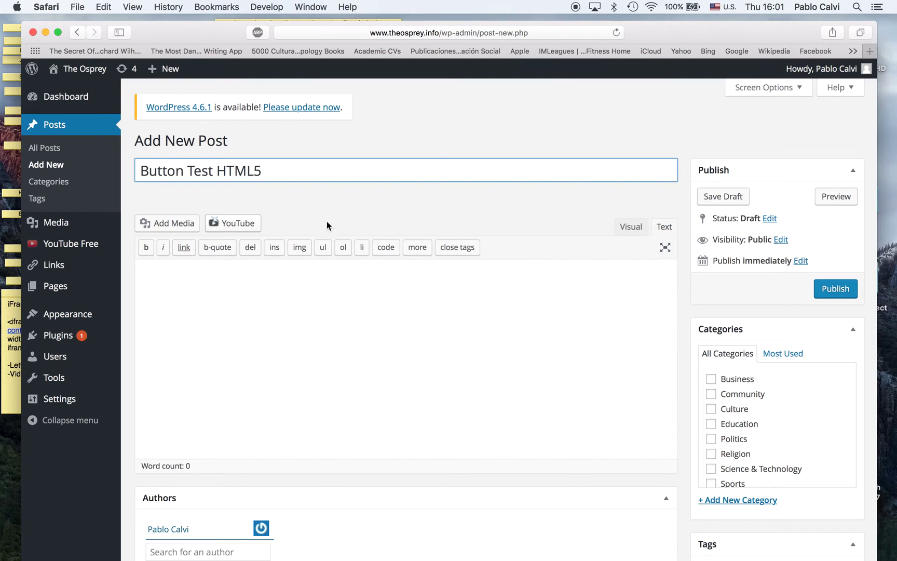
left_click(630, 227)
left_click(659, 228)
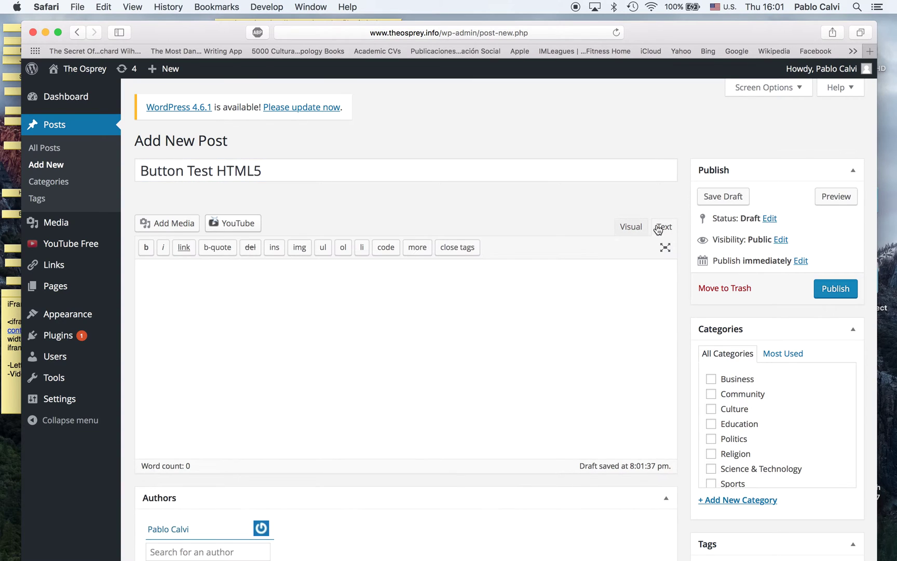
Copy the iframe embed code from the sticky note and paste it into the post body
left_click_drag(213, 29, 250, 30)
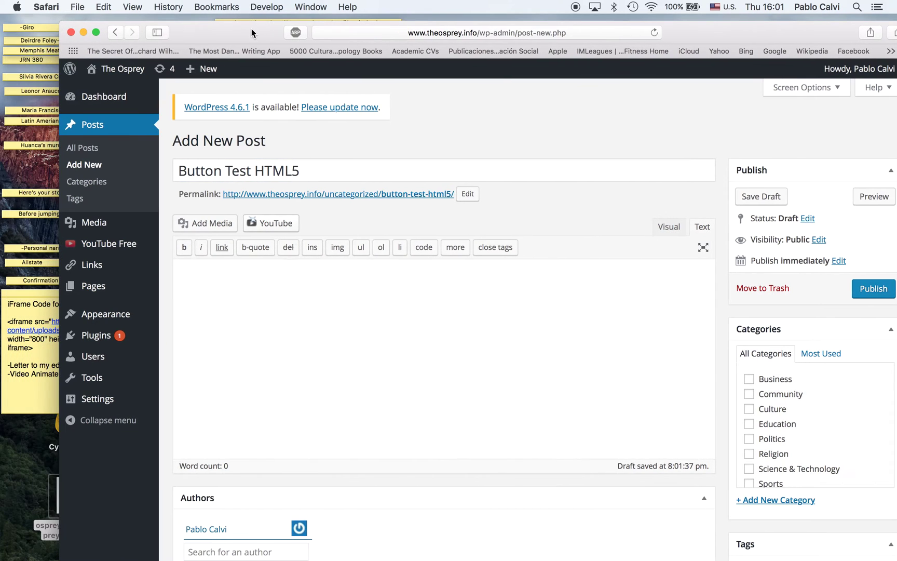
left_click(50, 341)
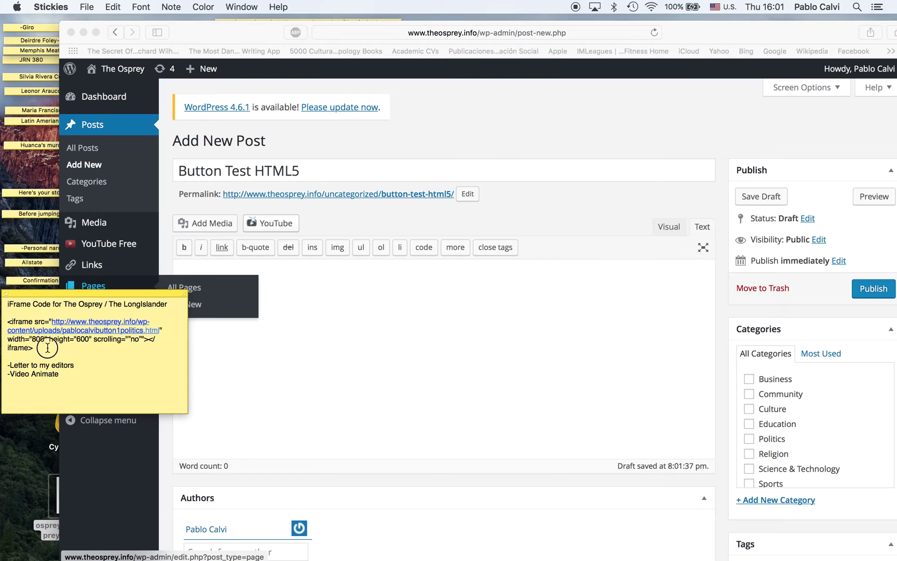
left_click_drag(34, 349, 6, 325)
key("super+c")
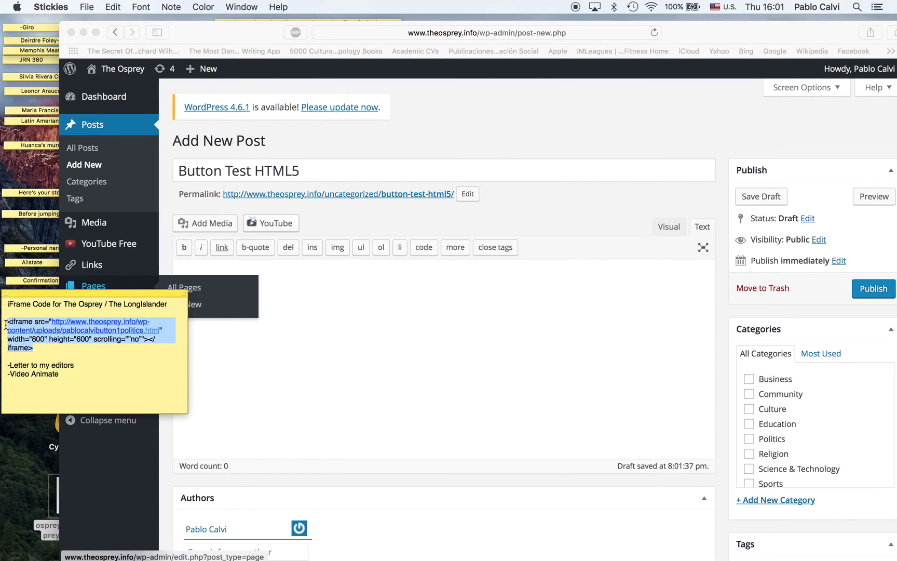
left_click(283, 324)
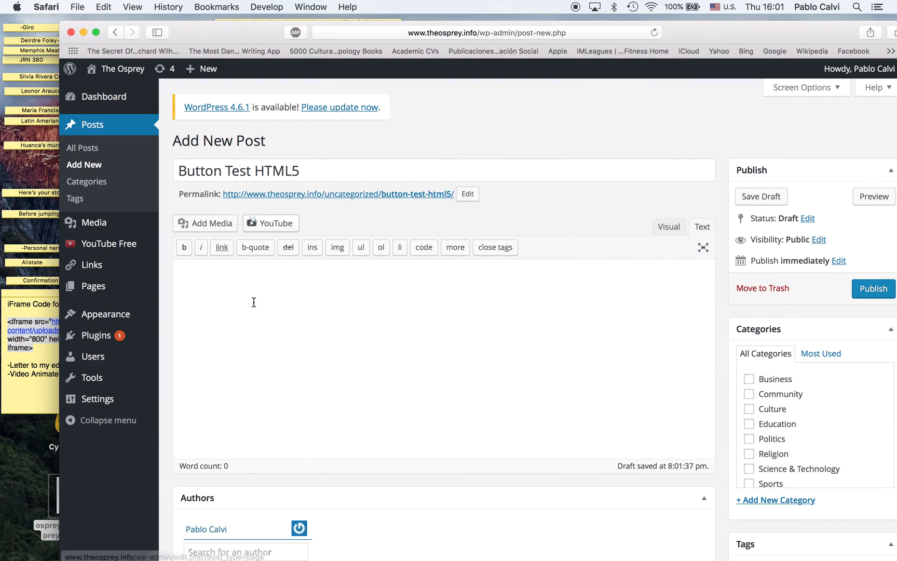
left_click(218, 291)
key("super+v")
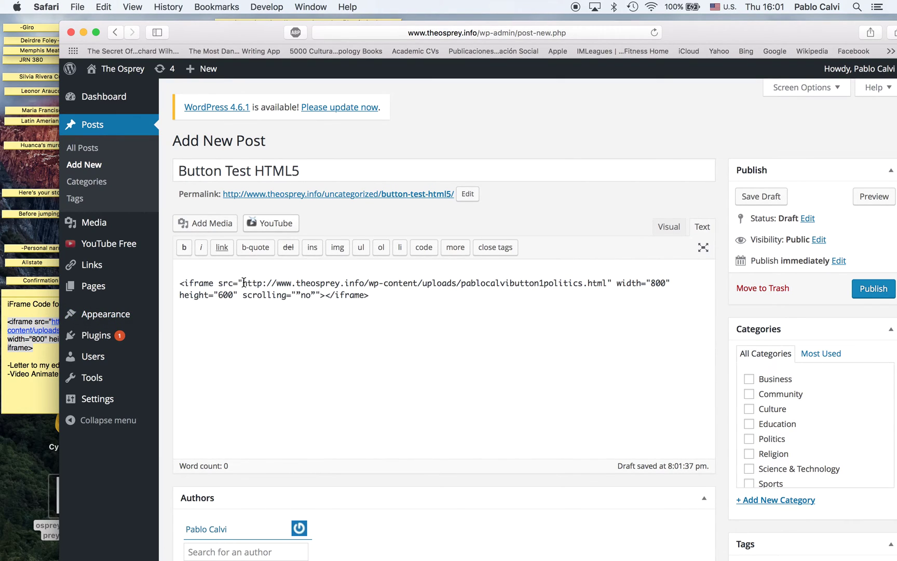
left_click_drag(242, 282, 607, 285)
key("super+c")
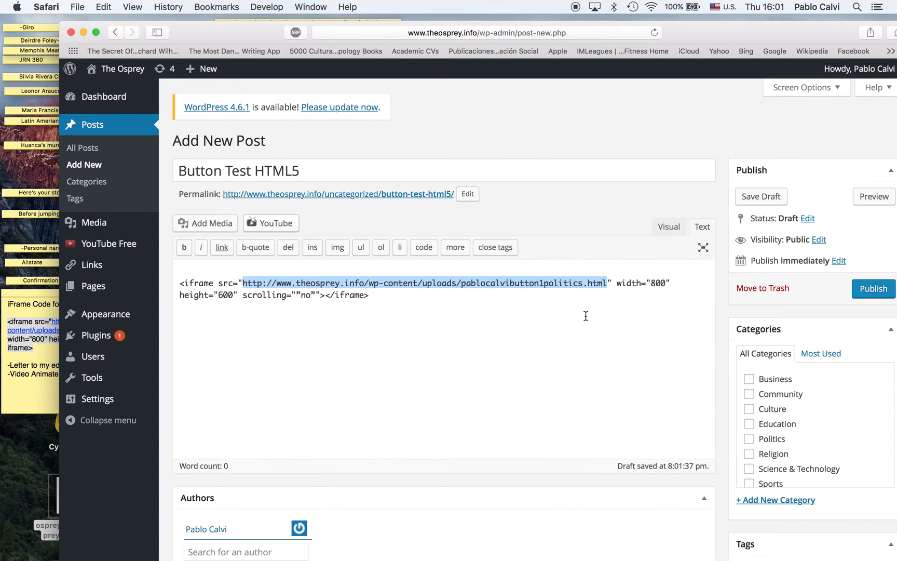
left_click_drag(255, 38, 212, 60)
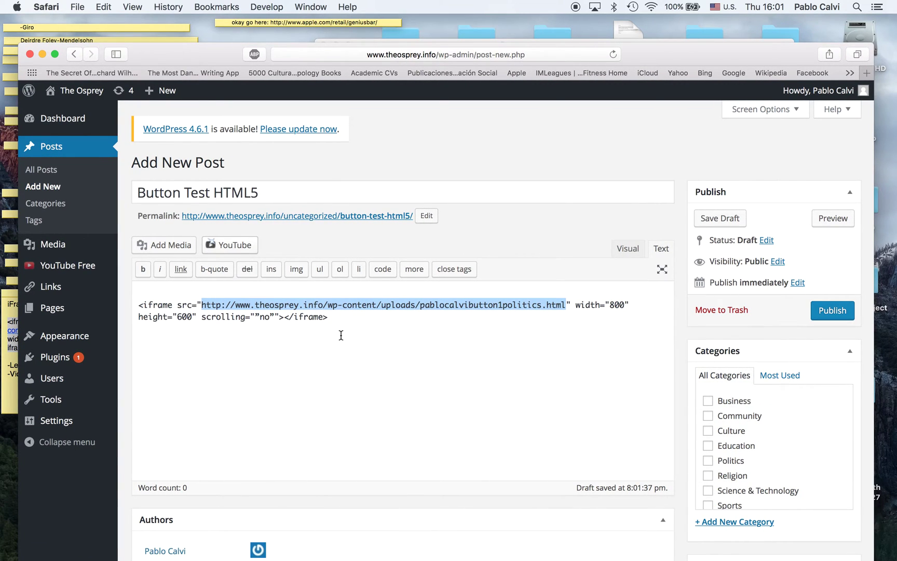
In a new tab, trim the pasted address to the uploads folder and load its listing
left_click(867, 72)
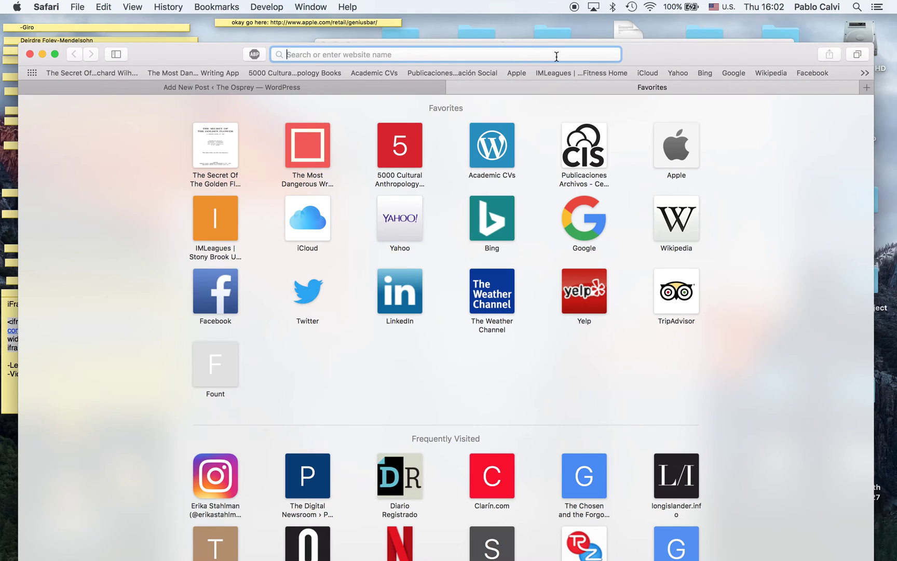
key("super+v")
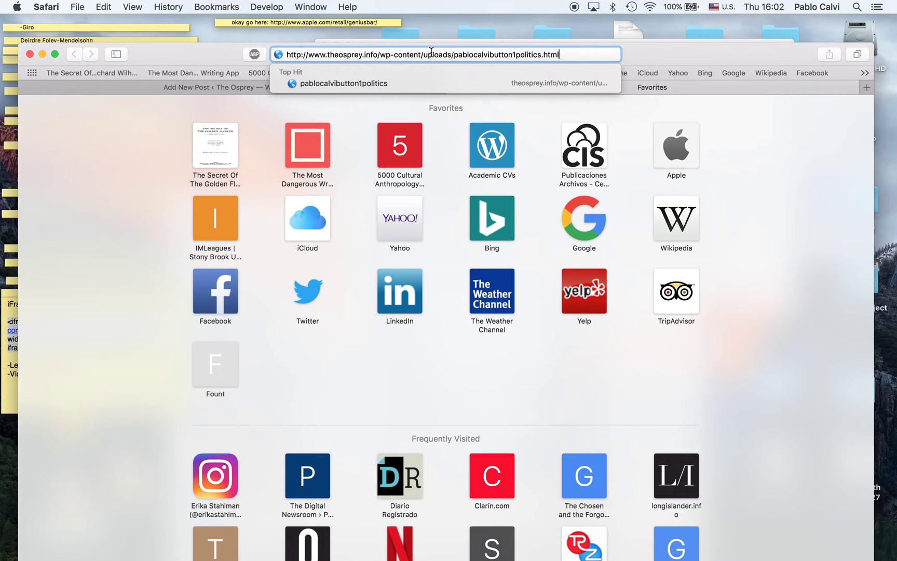
left_click_drag(453, 54, 559, 56)
key("BackSpace")
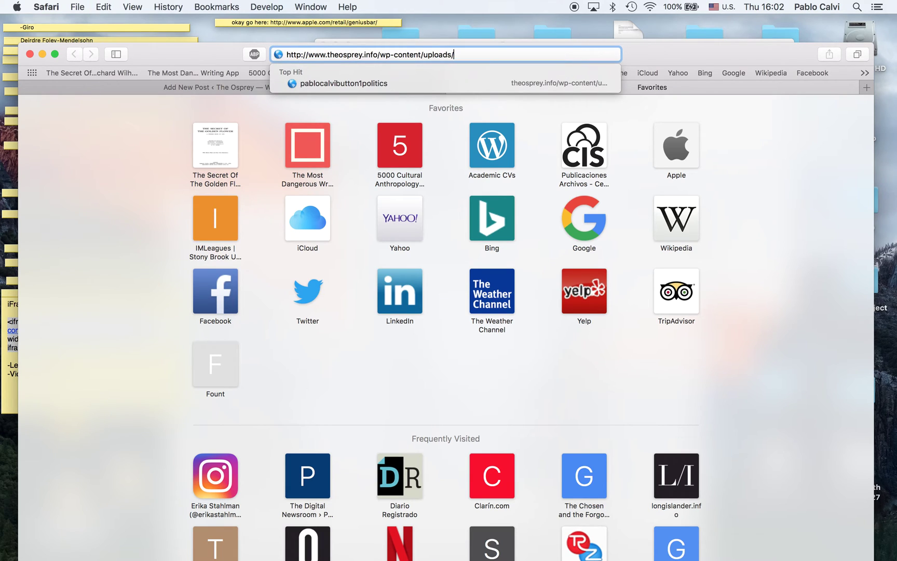
key("Return")
scroll(188, 297, "down", 5)
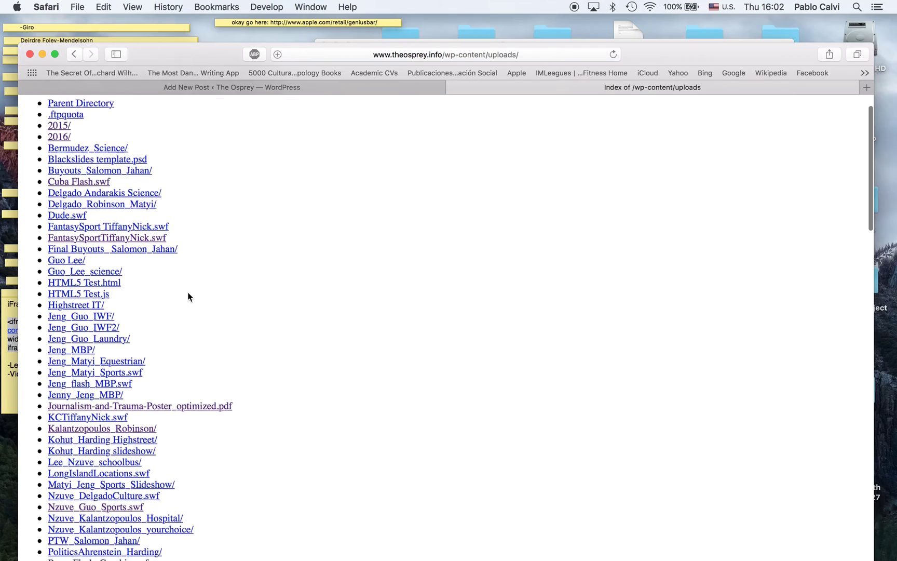
scroll(188, 297, "down", 9)
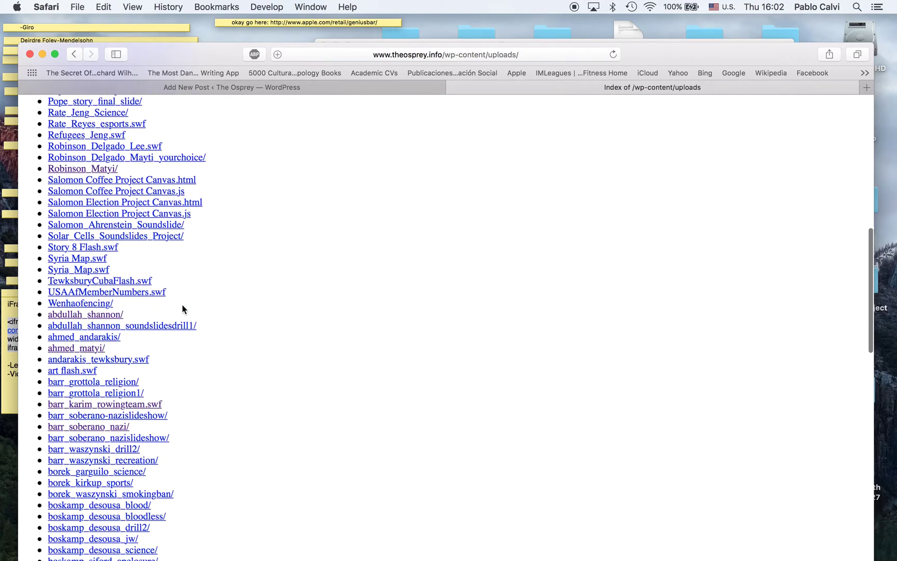
scroll(174, 313, "down", 10)
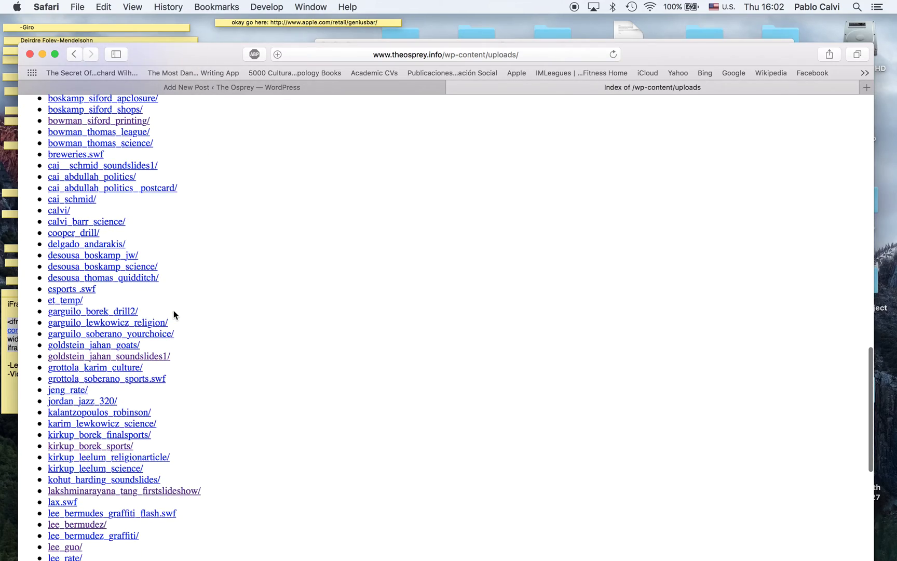
scroll(173, 311, "down", 10)
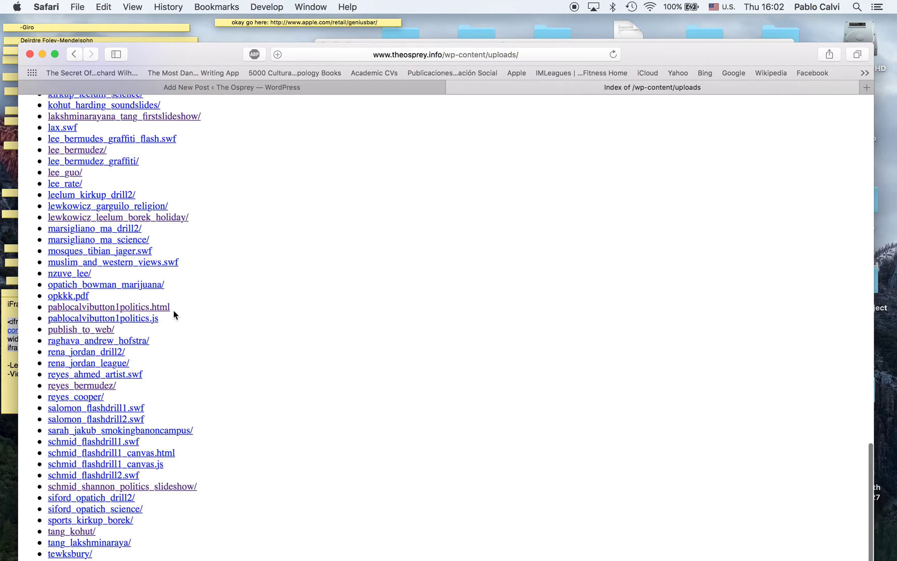
scroll(174, 314, "down", 2)
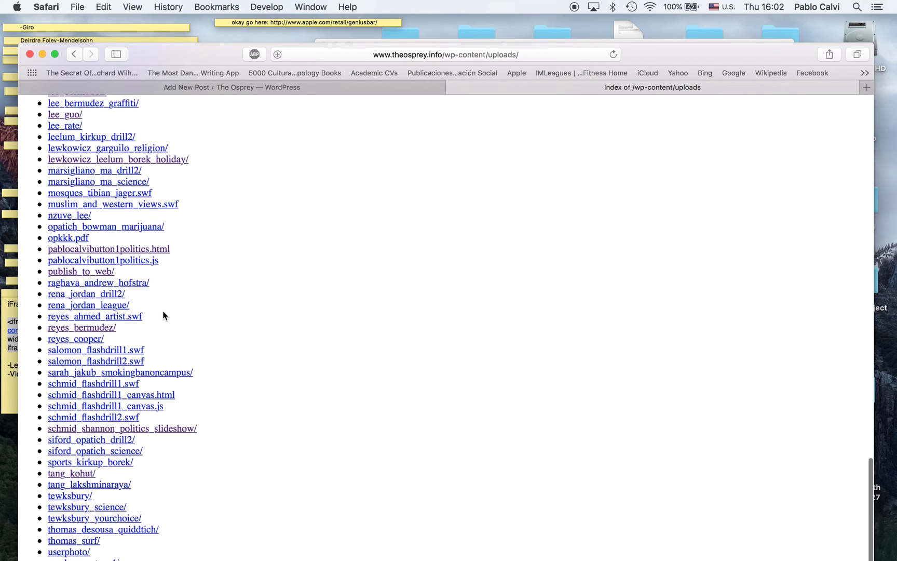
Open pablocalvibutton1politics.html and copy its full web address for the iframe
left_click(127, 265)
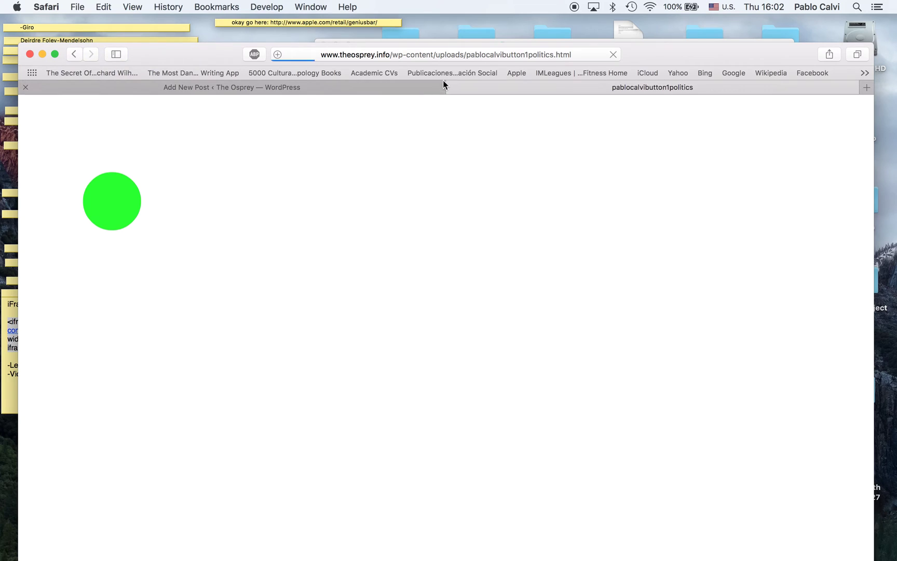
left_click(467, 57)
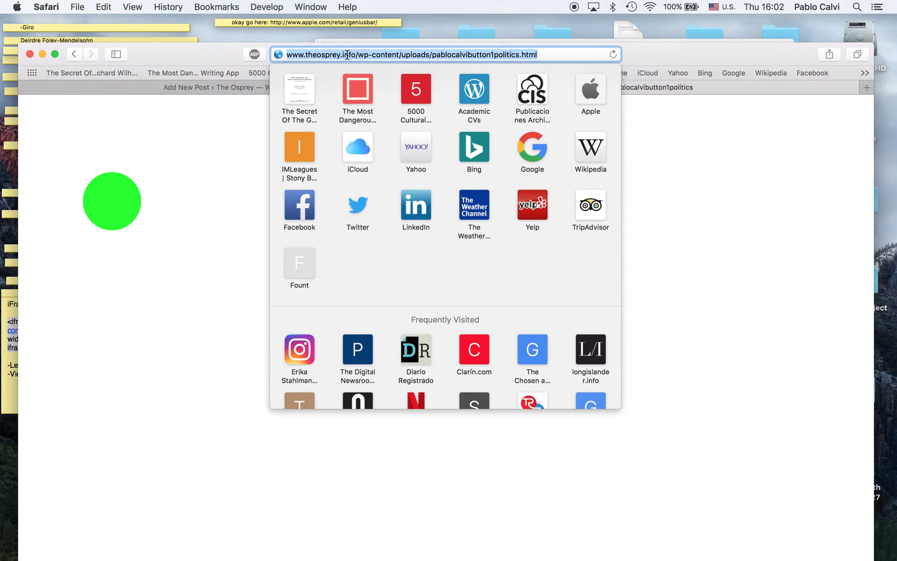
triple_click(542, 54)
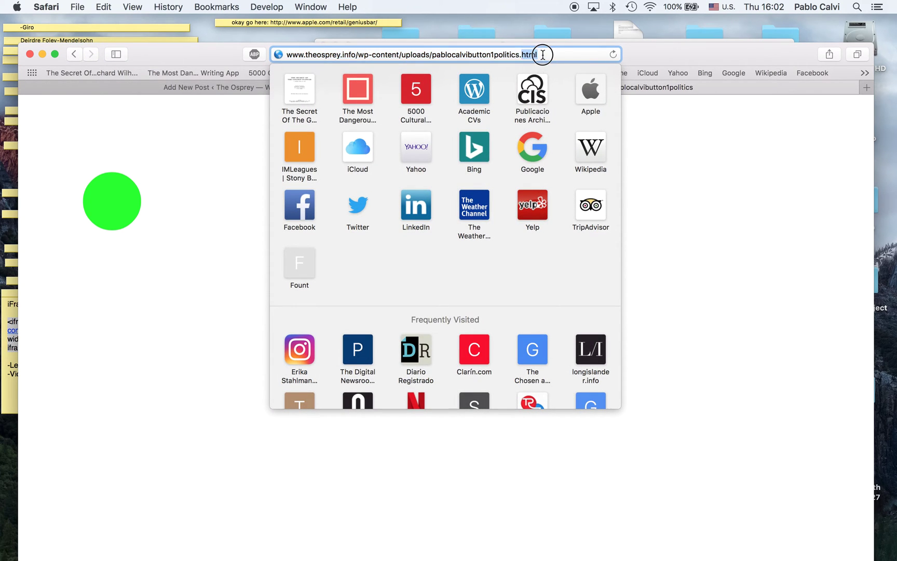
key("super+c")
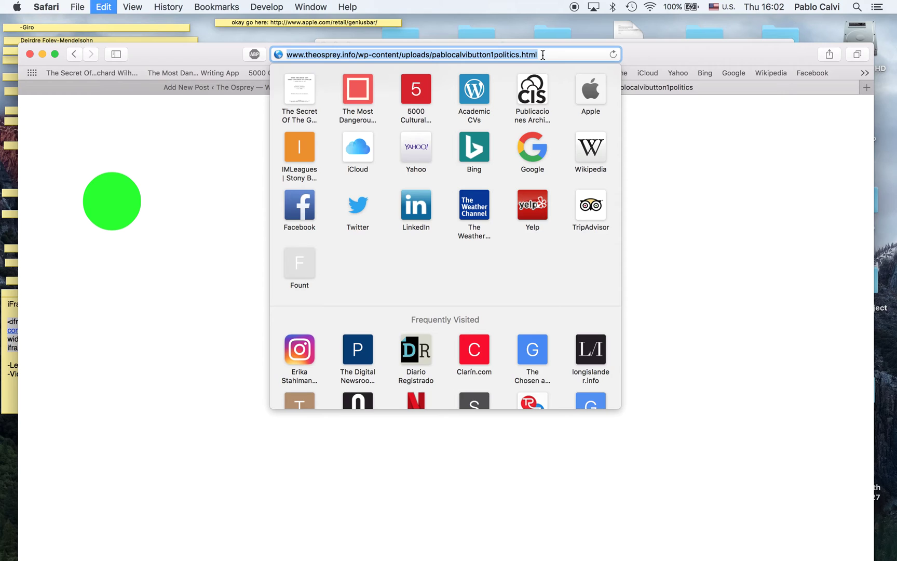
left_click(162, 54)
left_click(329, 89)
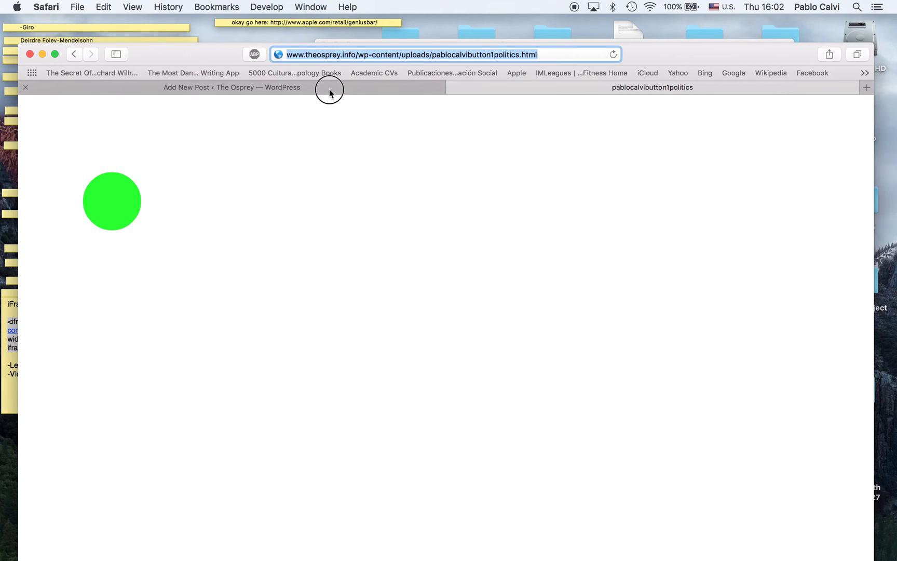
left_click(326, 334)
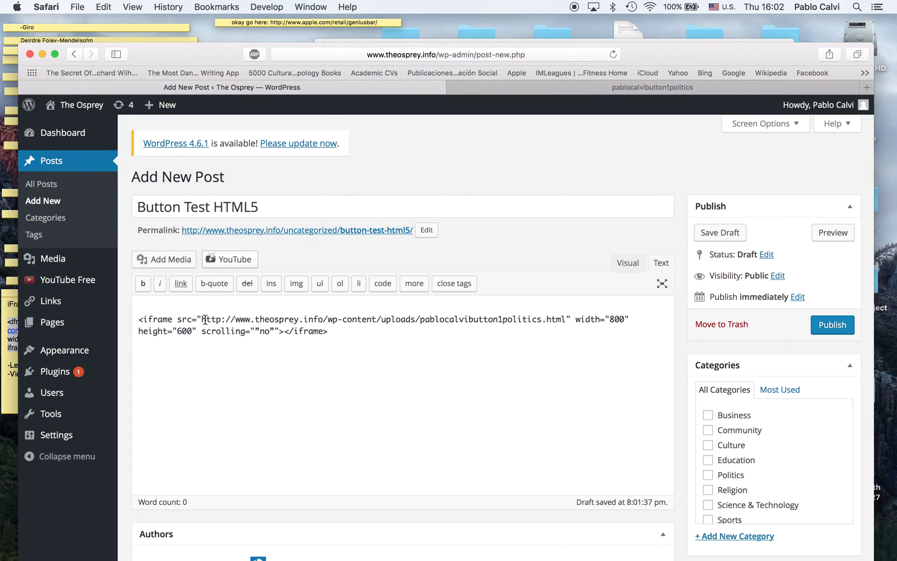
Replace the iframe's src with the copied page address, save the draft, and preview it
left_click_drag(202, 319, 564, 317)
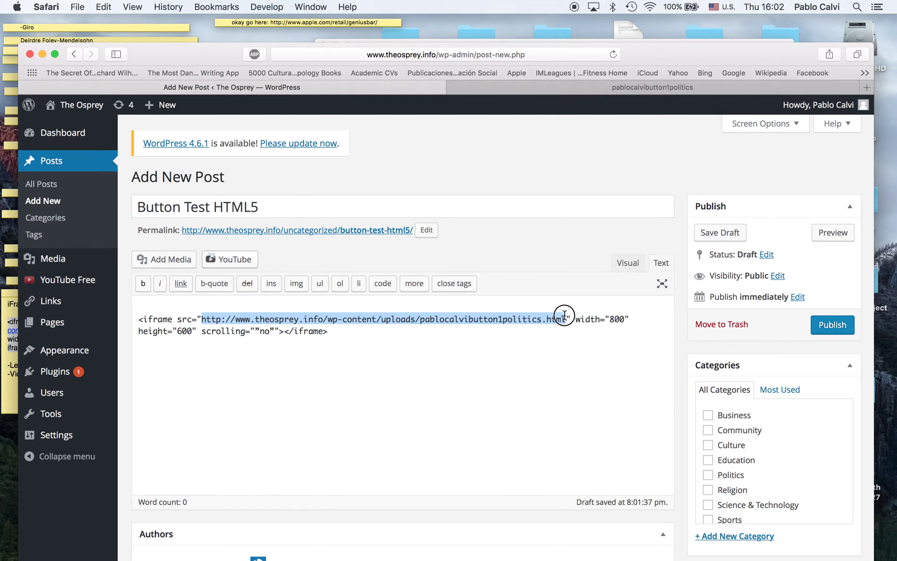
key("super+c")
left_click(564, 317)
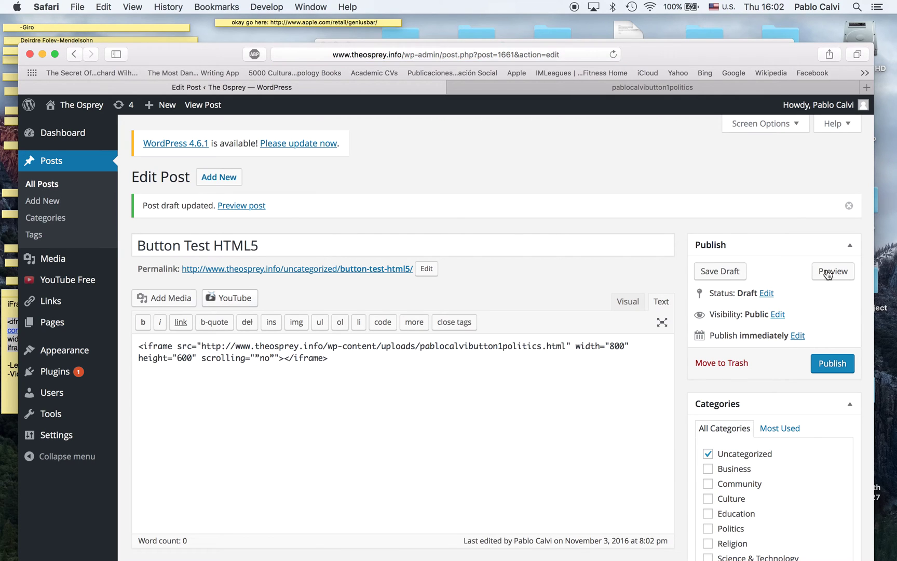
left_click(831, 274)
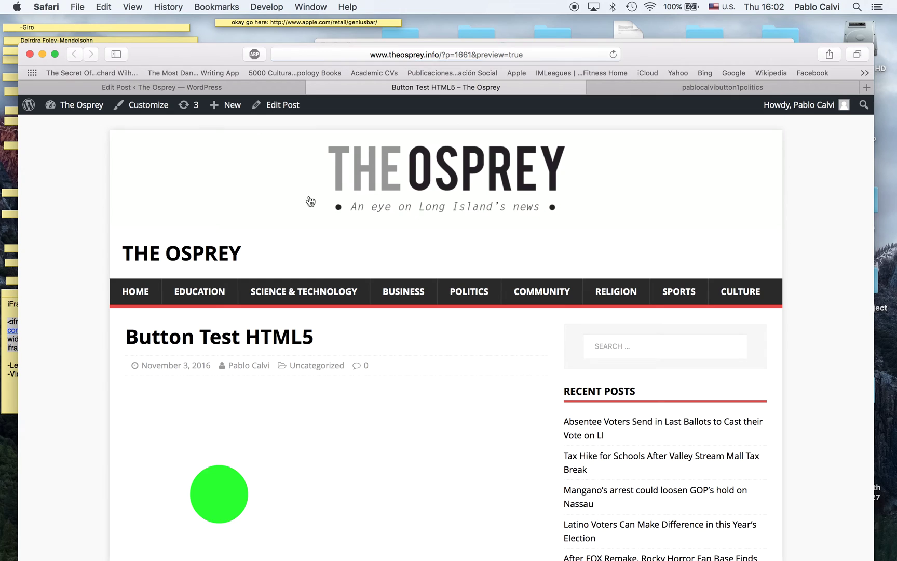
Test the embedded circle in the preview, then go back to the Edit Post screen
scroll(310, 201, "down", 5)
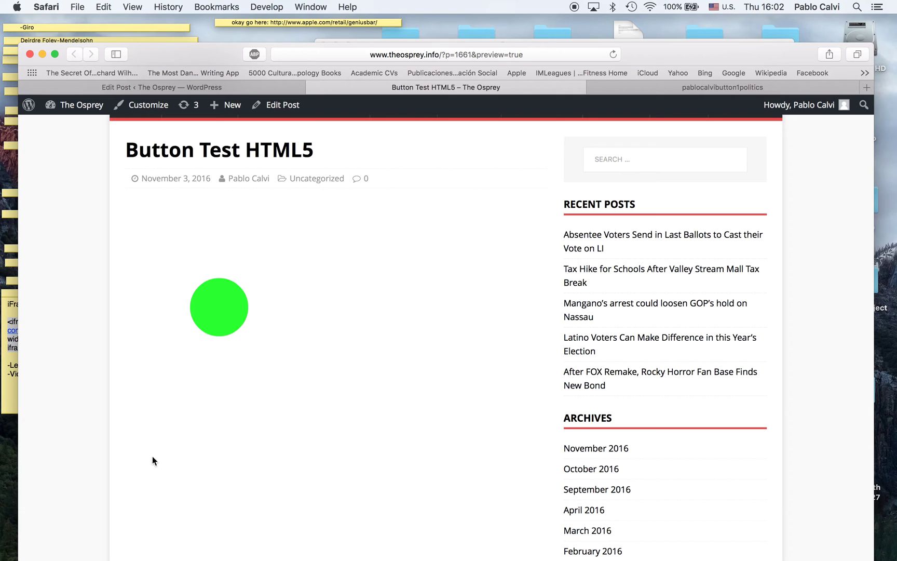
left_click(225, 318)
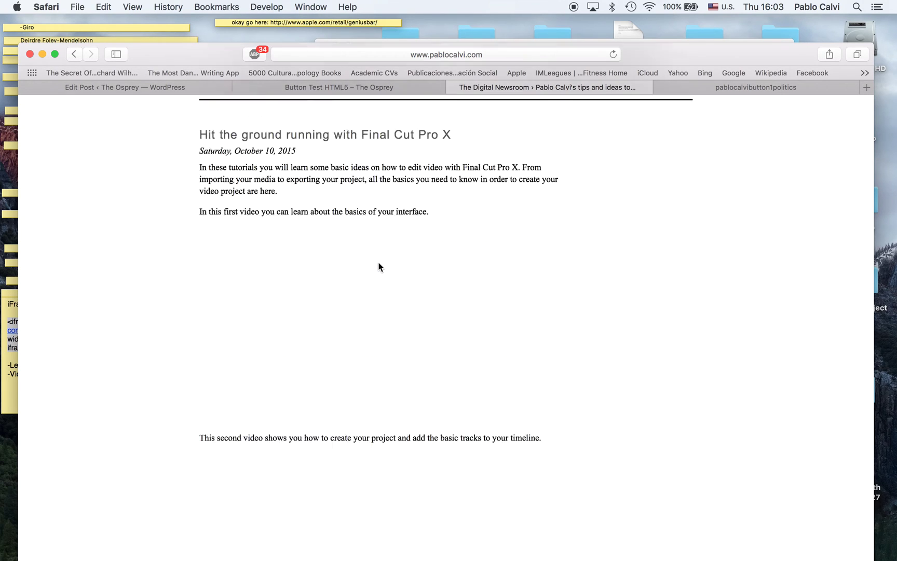
left_click(362, 87)
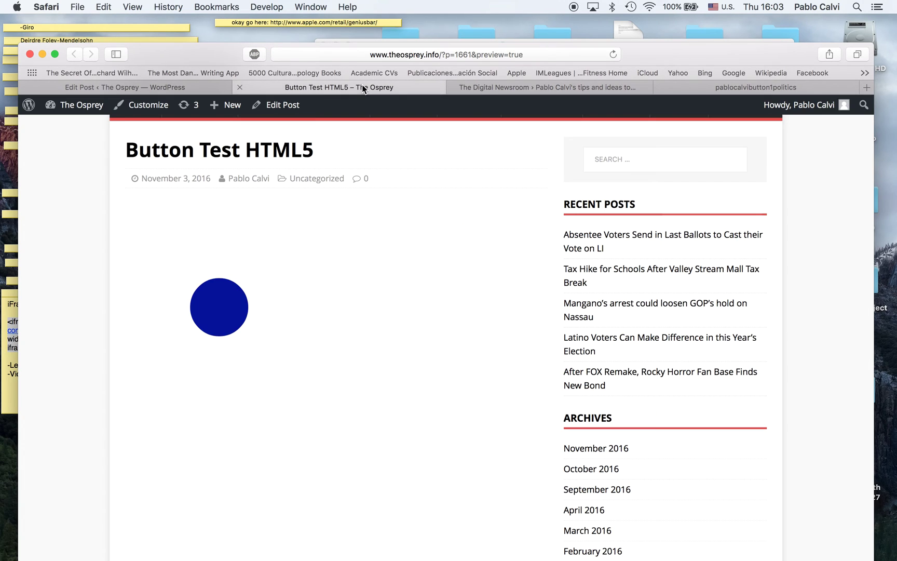
left_click(196, 85)
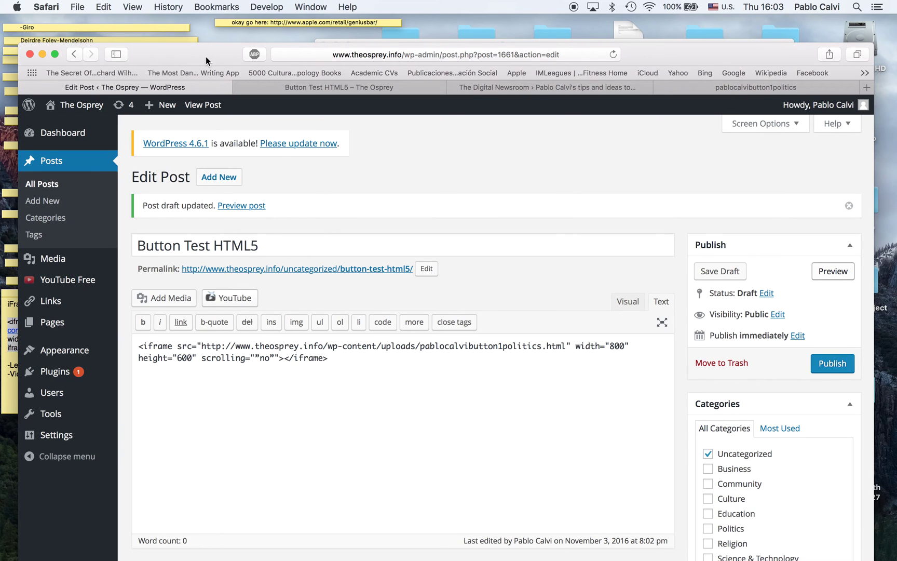
Drag-select the entire iframe embed line in the post's Text editor
left_click_drag(192, 58, 176, 36)
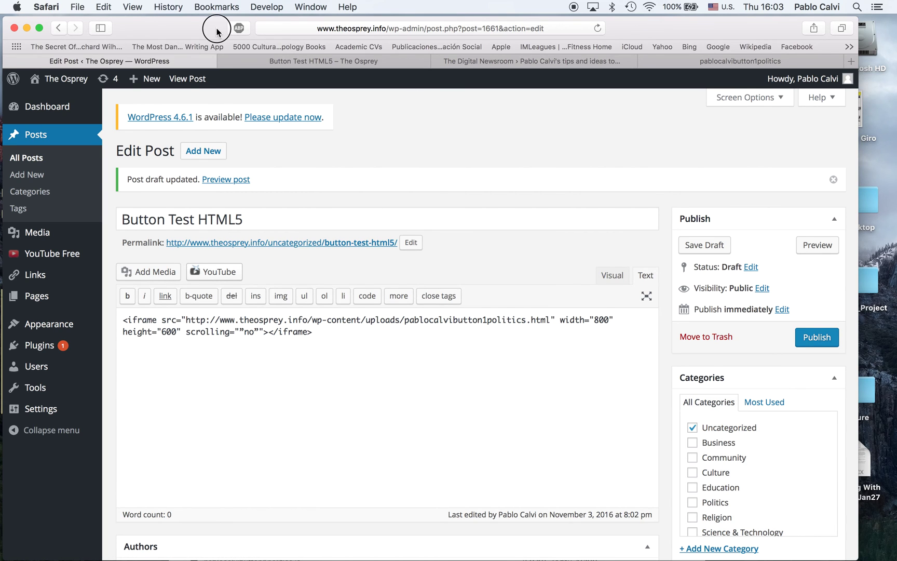
mouse_move(217, 28)
left_mouse_down()
mouse_move(234, 44)
mouse_move(234, 34)
left_mouse_up()
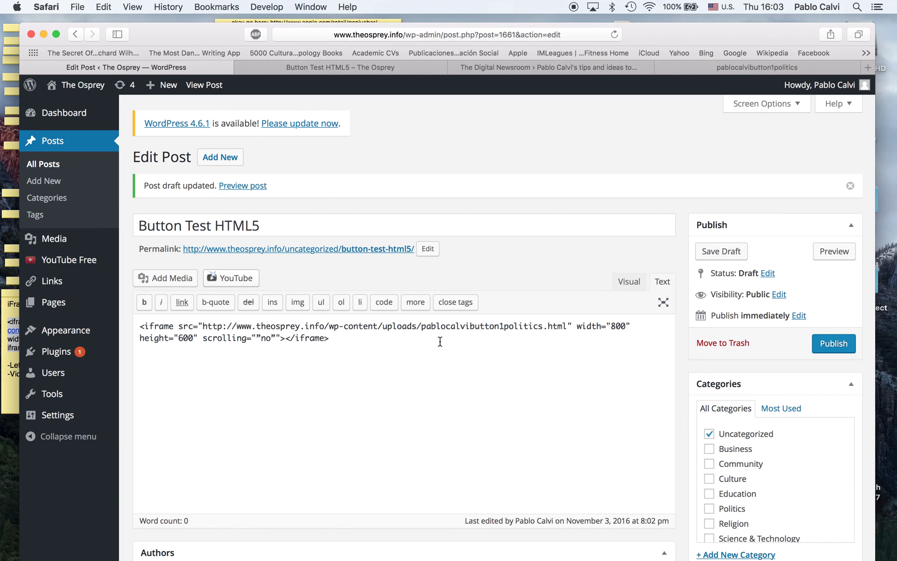
left_click_drag(332, 338, 136, 327)
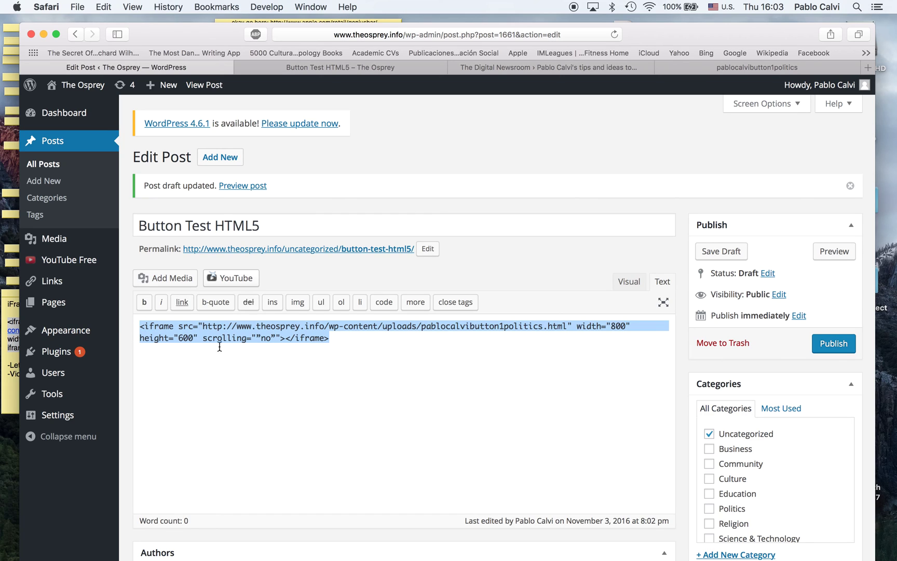